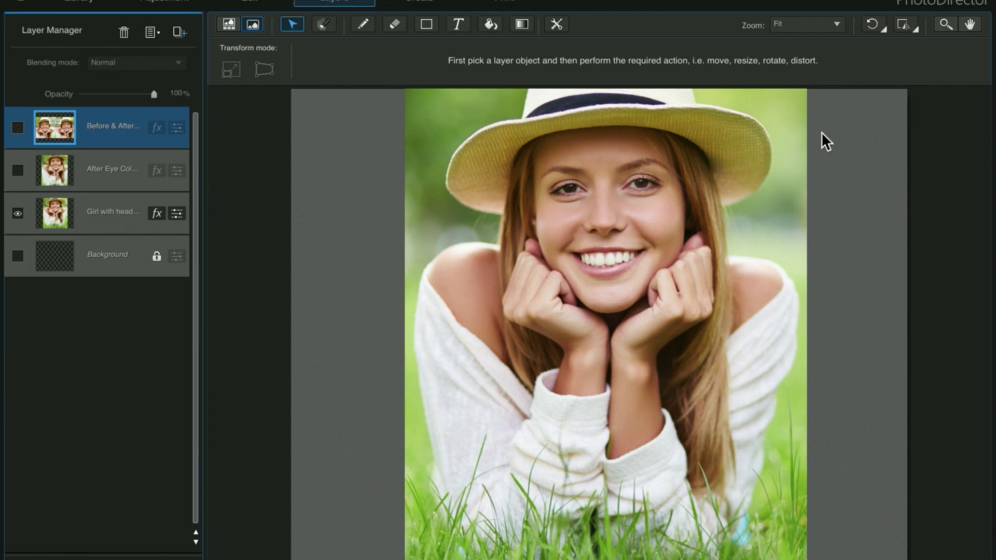
Step: Duplicate the Background layer into a Background copy above it, then hide the original
click(17, 170)
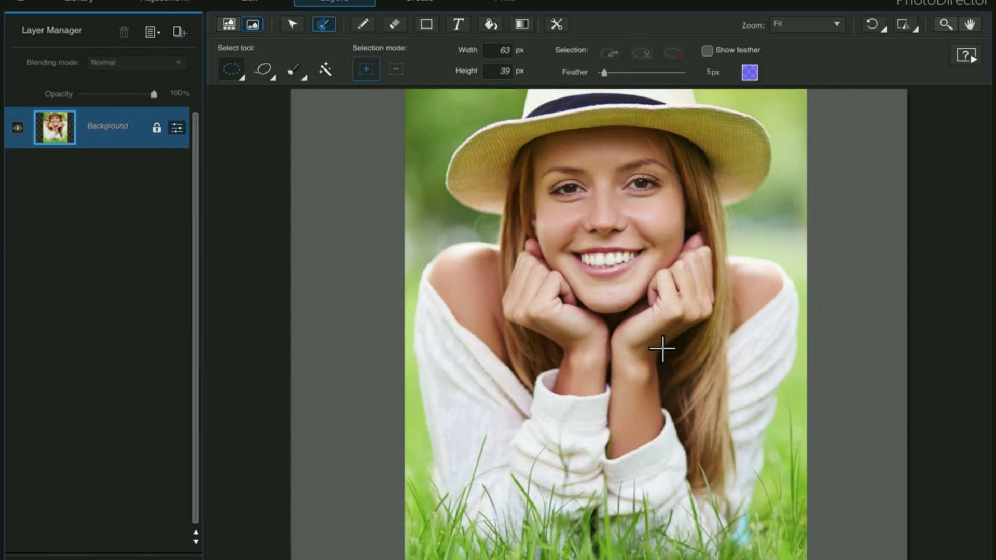
right_click(129, 138)
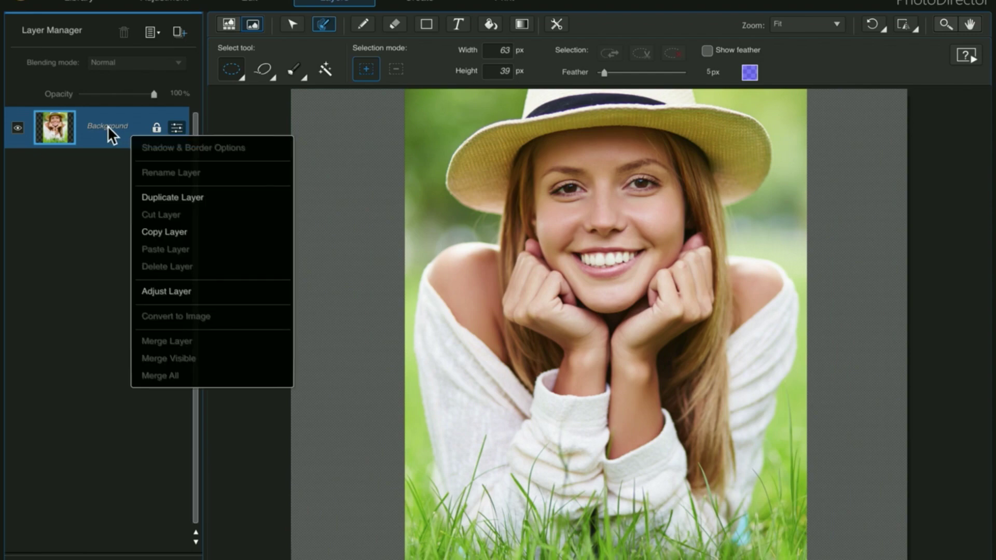
click(168, 197)
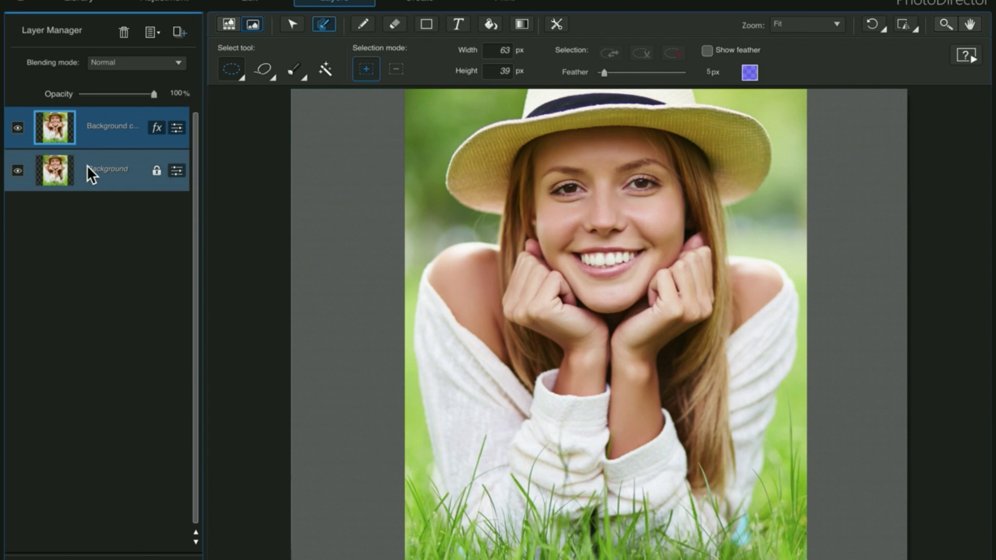
click(18, 171)
Step: Zoom the portrait to 300% and pan up to the eyes and nose
click(811, 21)
click(814, 78)
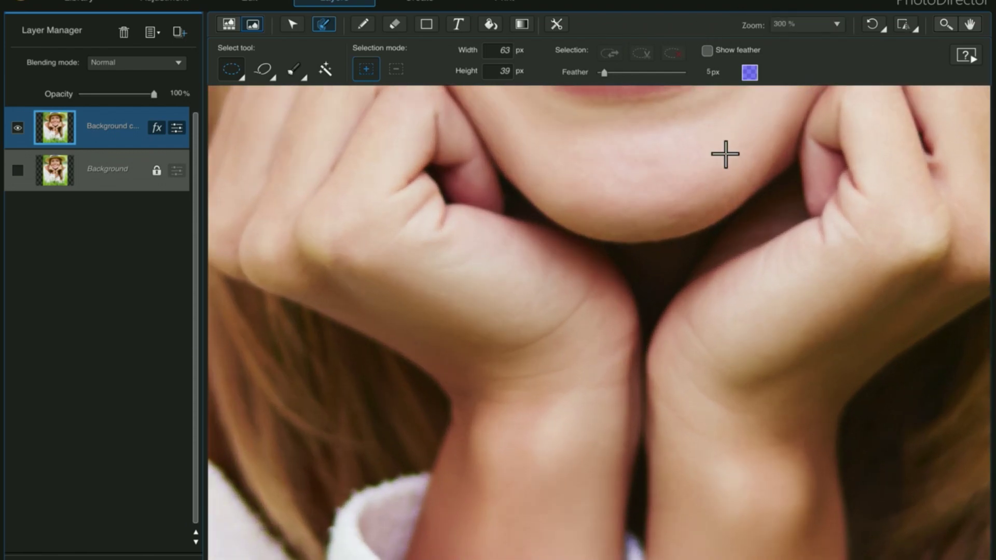
drag(564, 245, 538, 391)
drag(530, 167, 542, 273)
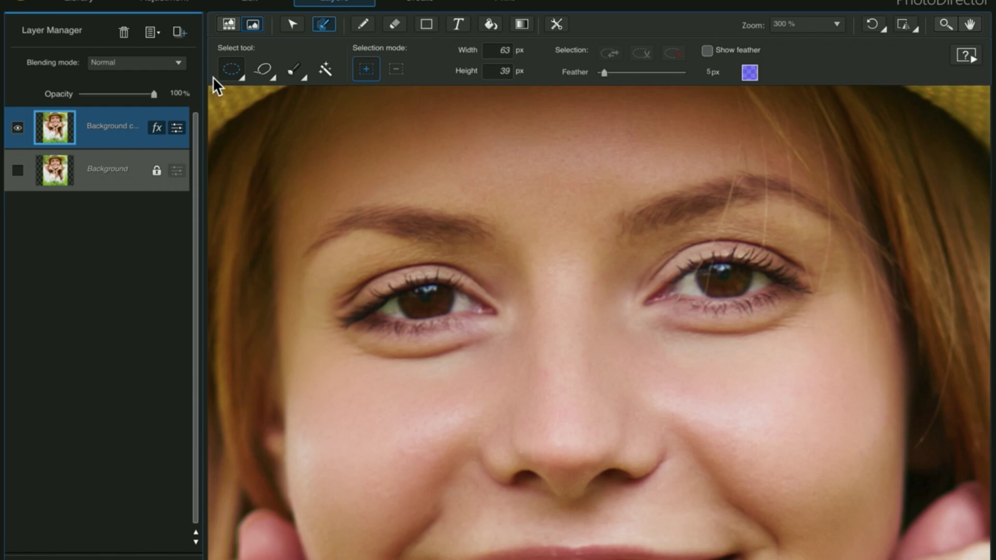
Step: Draw elliptical selections around the left iris and the right iris
click(244, 76)
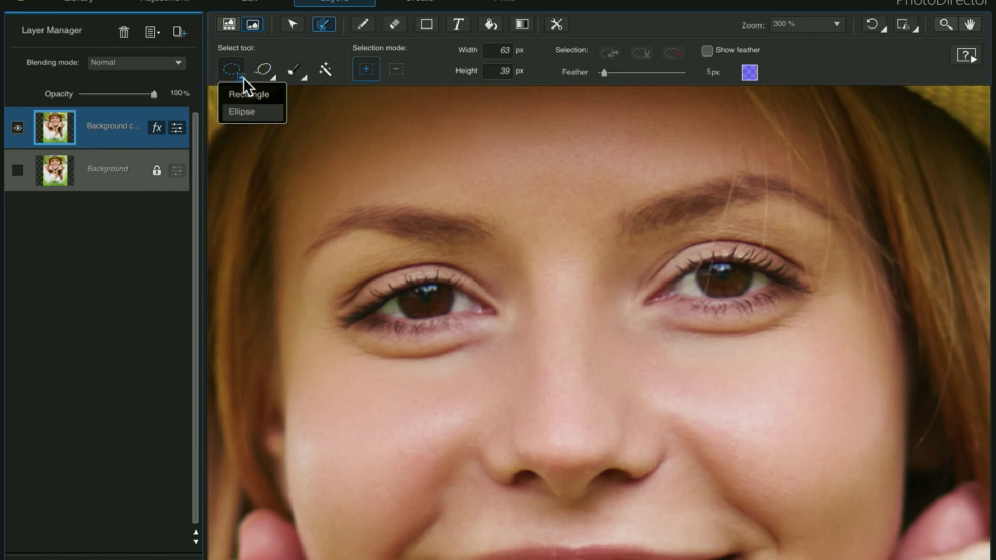
click(248, 113)
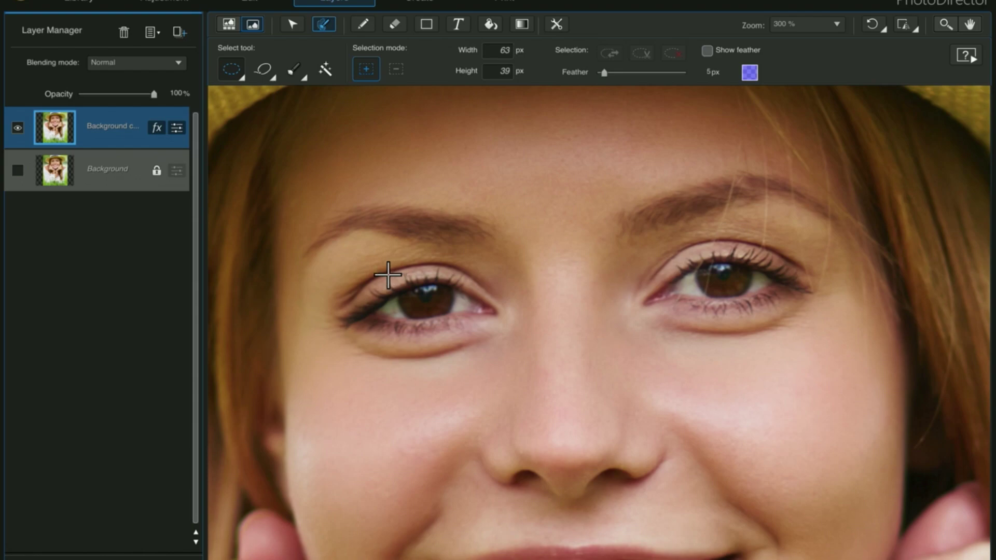
drag(388, 275, 457, 323)
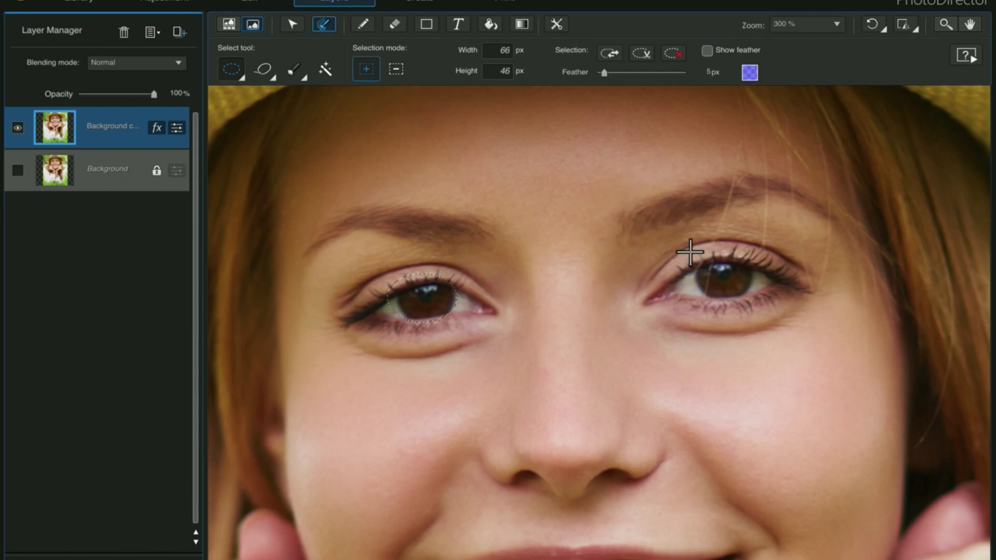
drag(695, 250, 755, 303)
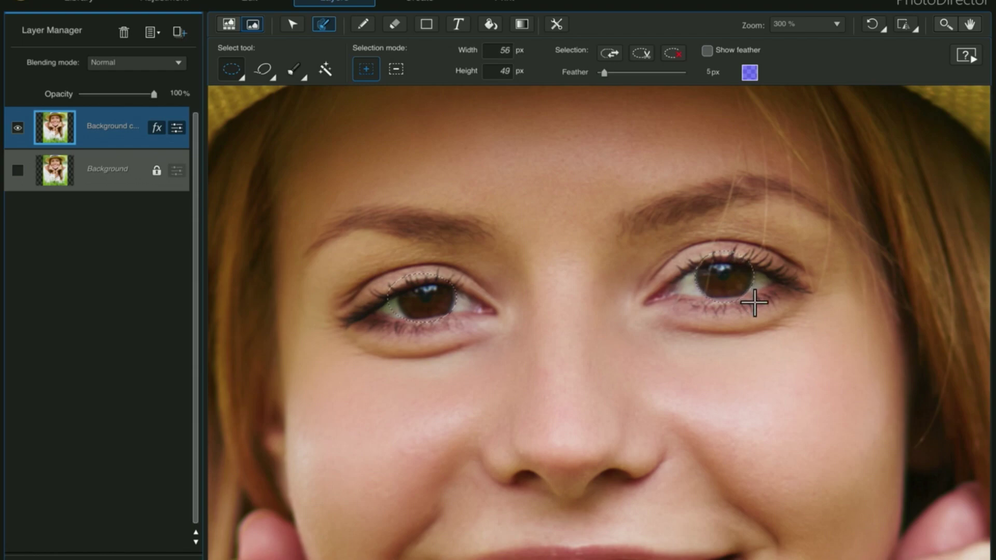
click(303, 77)
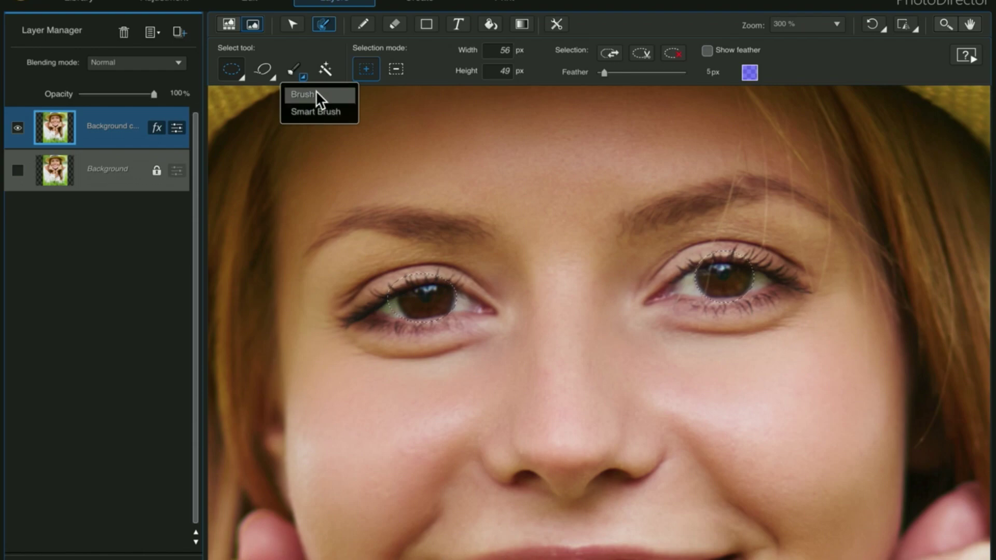
Step: Switch to Brush selection and show the feathered selection as a red overlay
click(312, 94)
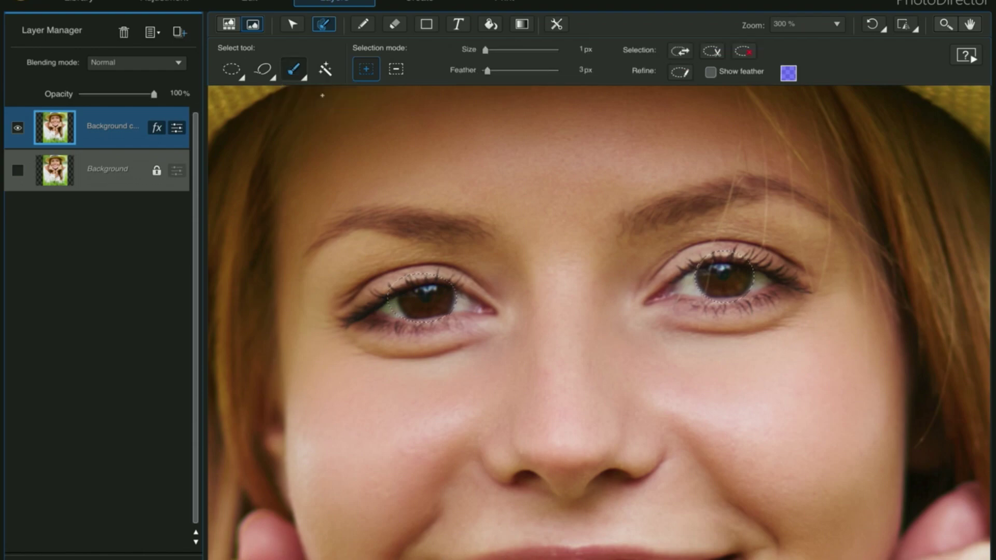
click(711, 71)
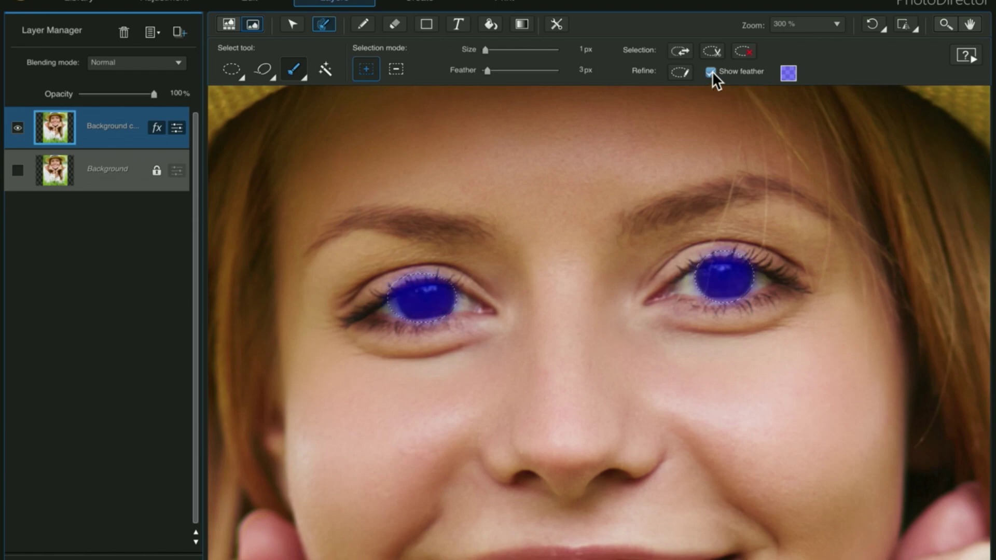
click(786, 72)
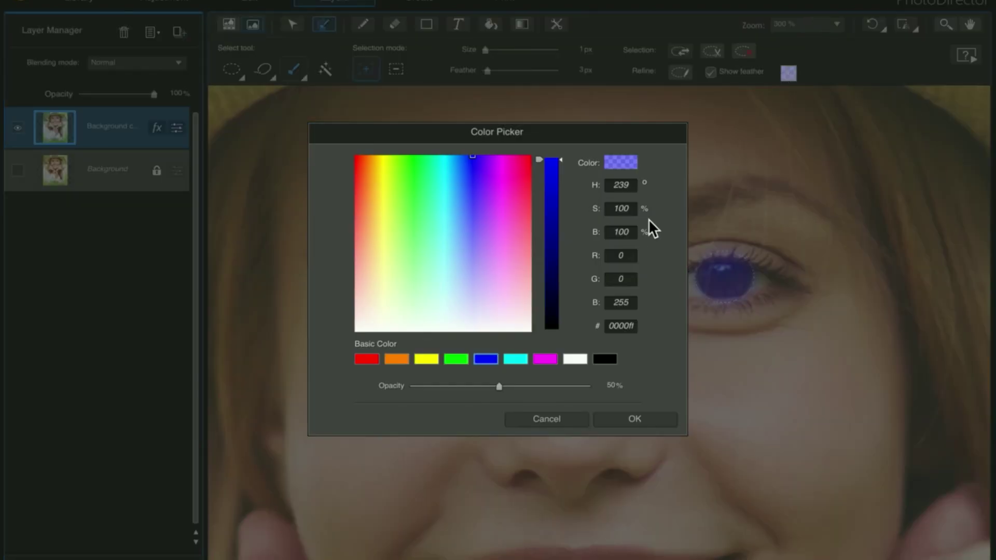
click(365, 359)
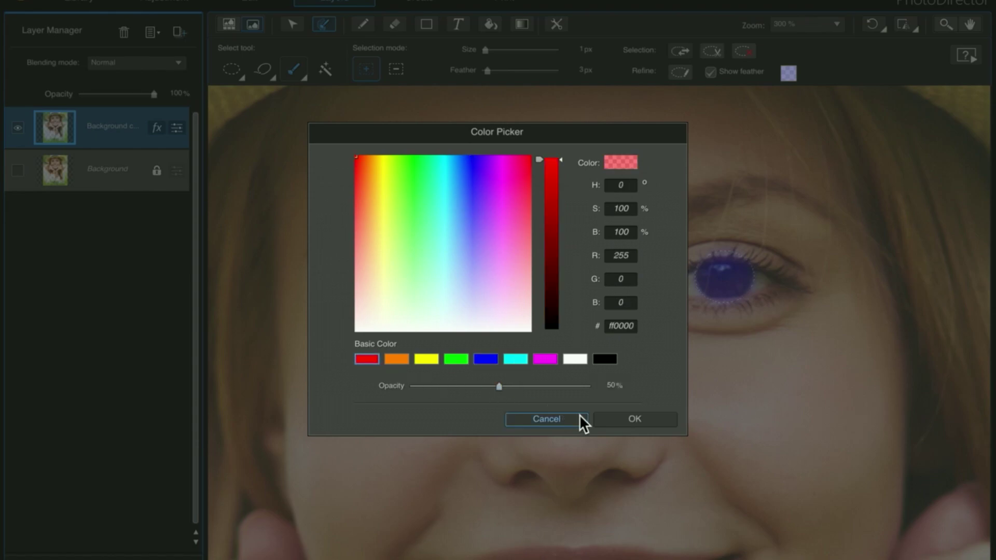
click(631, 421)
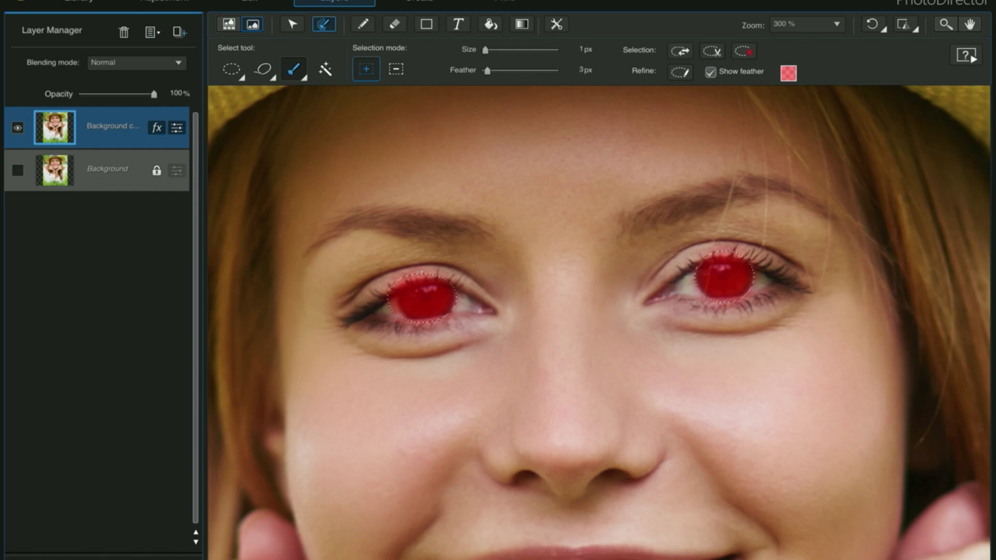
Step: Brush away the selection excess around both irises, clearing the eyelids and lashes
click(396, 69)
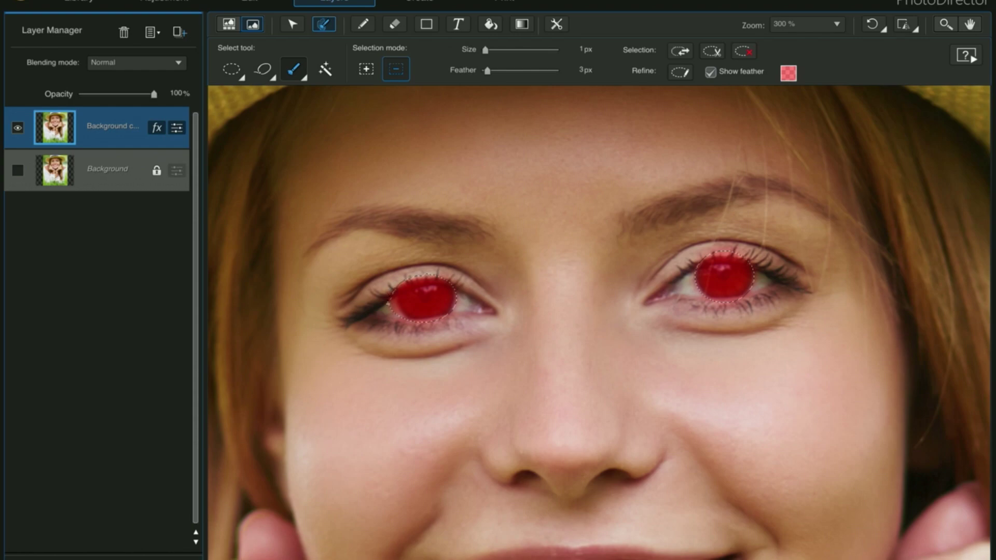
mouse_move(394, 306)
mouse_down()
mouse_move(394, 288)
mouse_move(402, 316)
mouse_move(449, 320)
mouse_move(457, 303)
mouse_move(447, 280)
mouse_move(397, 288)
mouse_move(451, 289)
mouse_up()
click(365, 69)
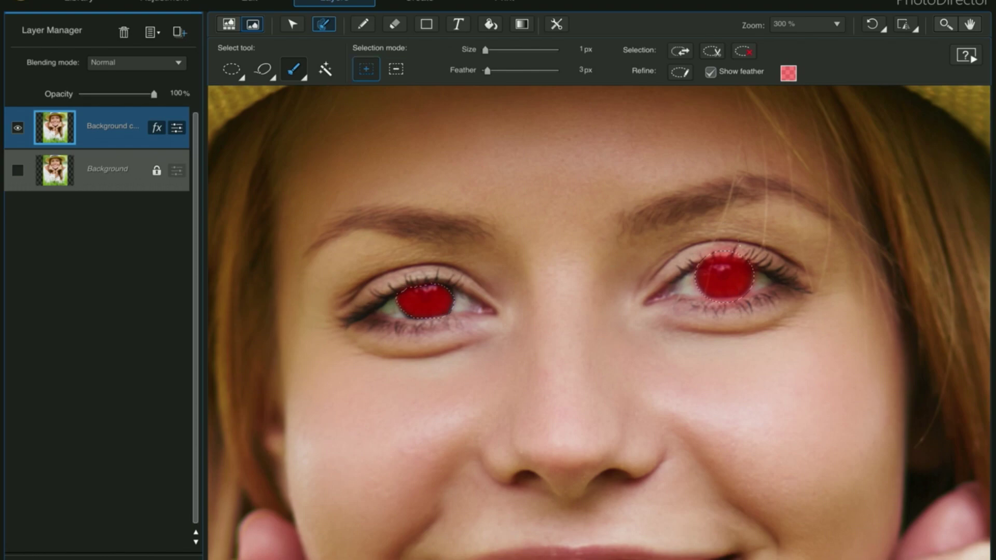
key(alt)
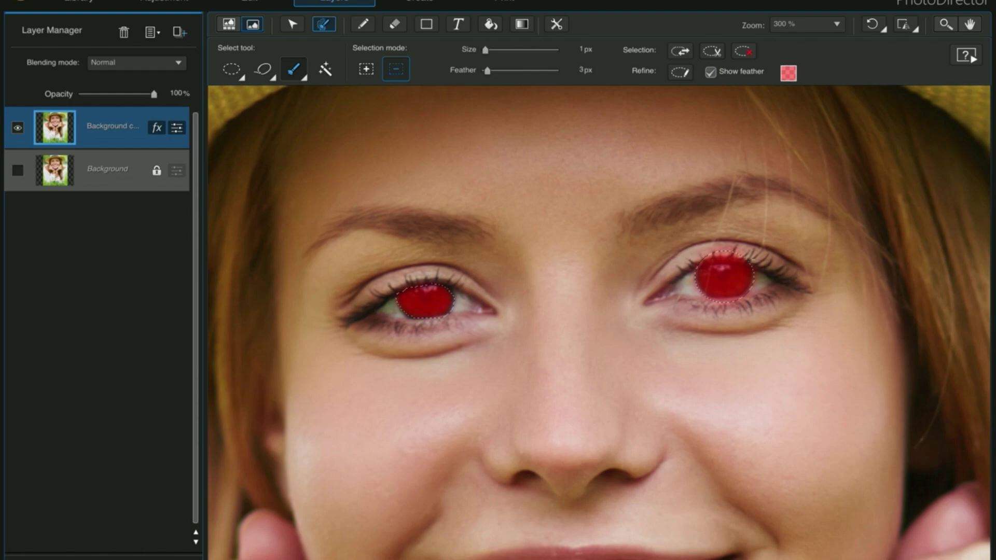
mouse_move(744, 254)
mouse_down()
mouse_move(706, 254)
mouse_move(728, 257)
mouse_move(696, 280)
mouse_move(699, 293)
mouse_move(731, 301)
mouse_move(755, 272)
mouse_move(696, 265)
mouse_up()
key(alt)
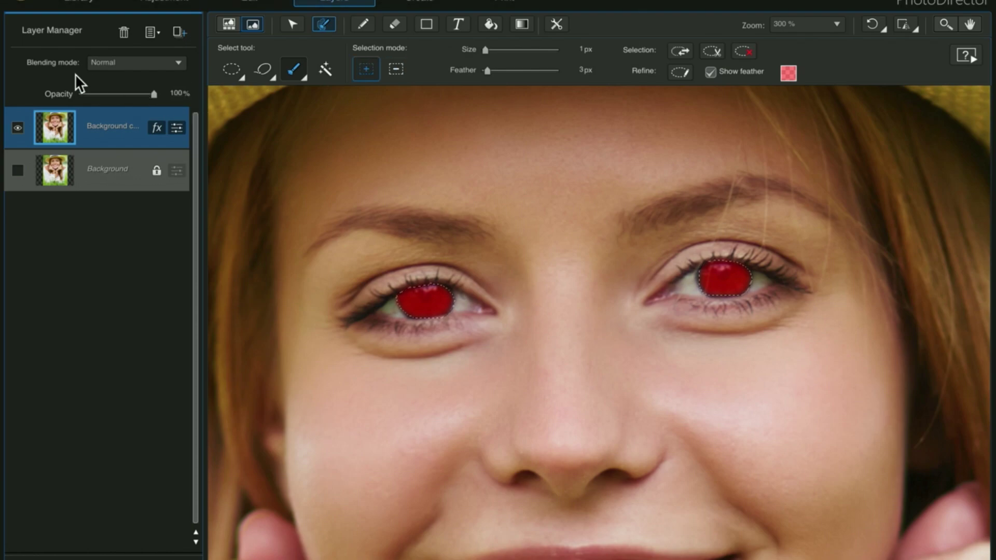
Step: In the copy layer's Adjust Layer dialog, zoom the preview to 300% and set Brightness to 25
click(177, 128)
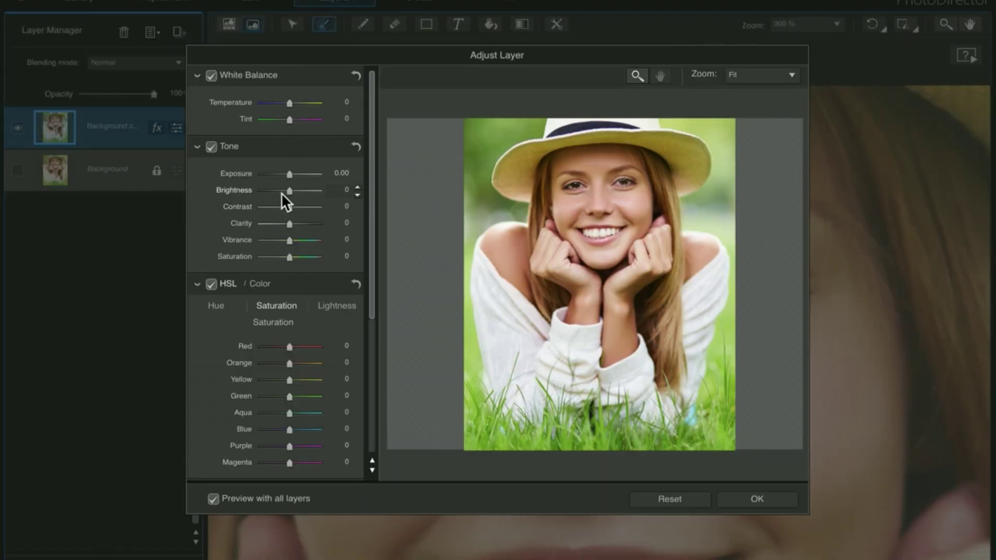
click(751, 75)
click(755, 131)
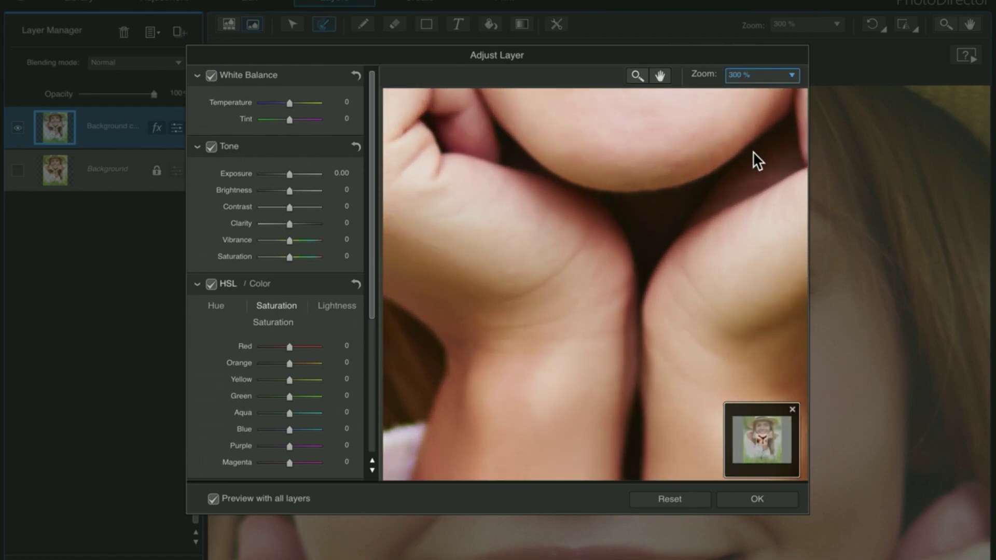
drag(762, 440, 763, 423)
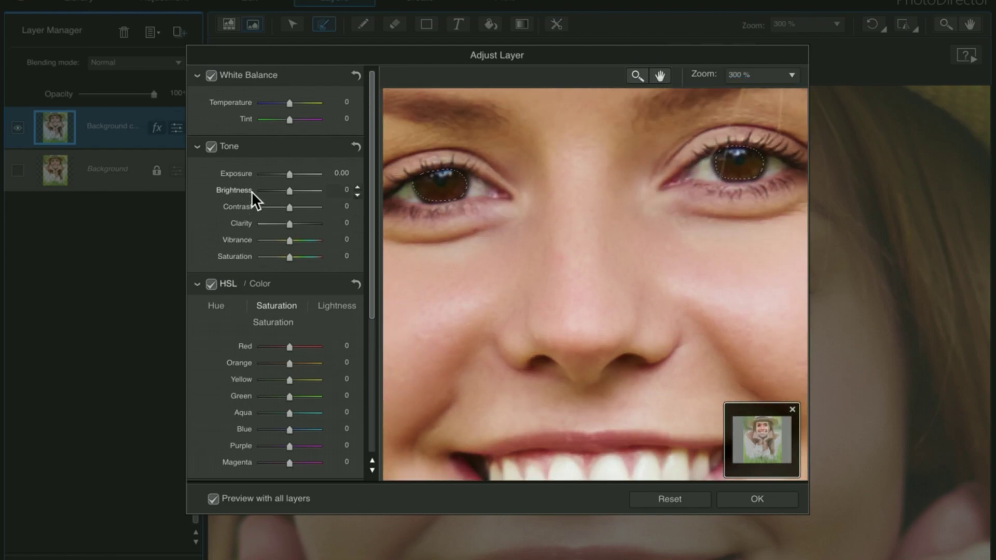
mouse_move(290, 191)
mouse_down()
mouse_move(298, 197)
mouse_move(275, 196)
mouse_move(298, 199)
mouse_up()
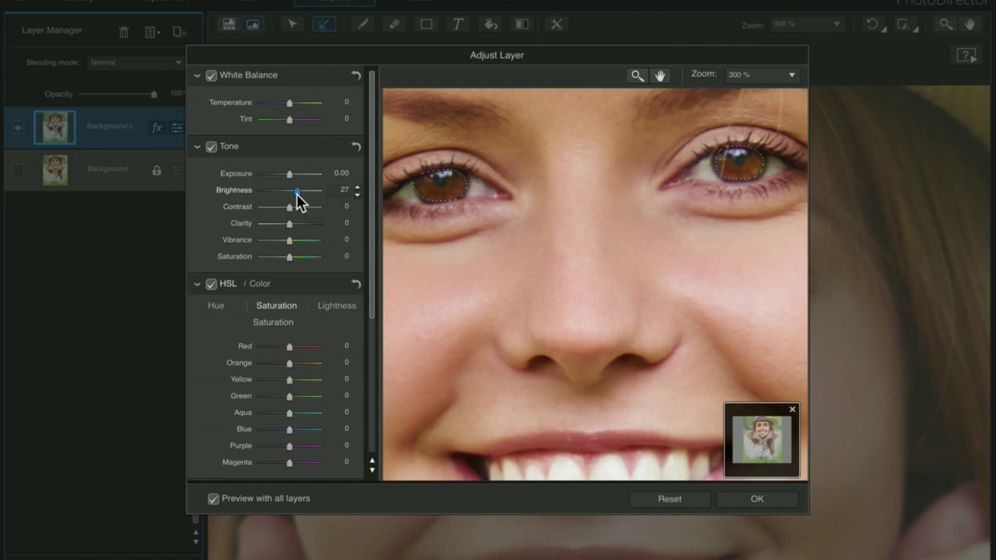
Step: Apply the brightness change, clear the selection and make the Background layer visible
click(770, 505)
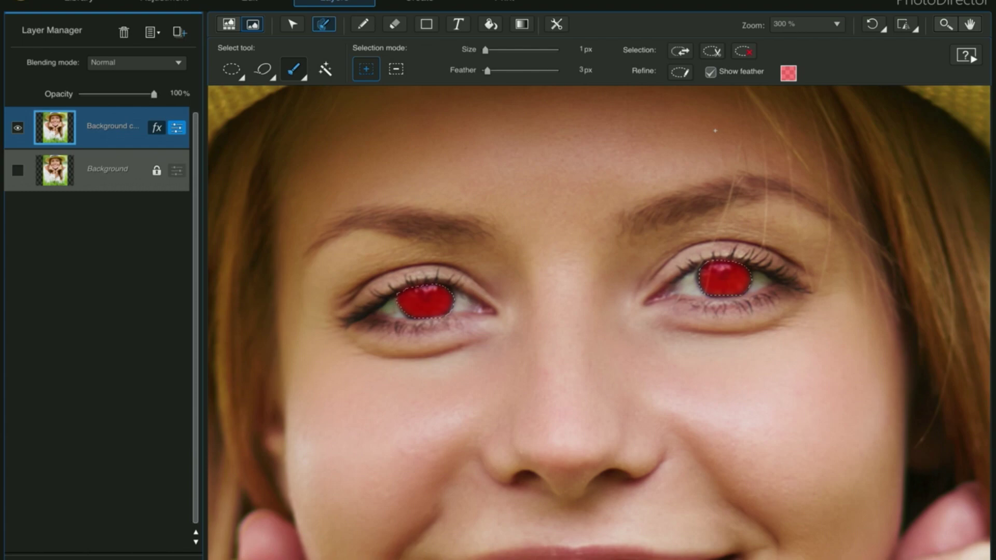
click(742, 51)
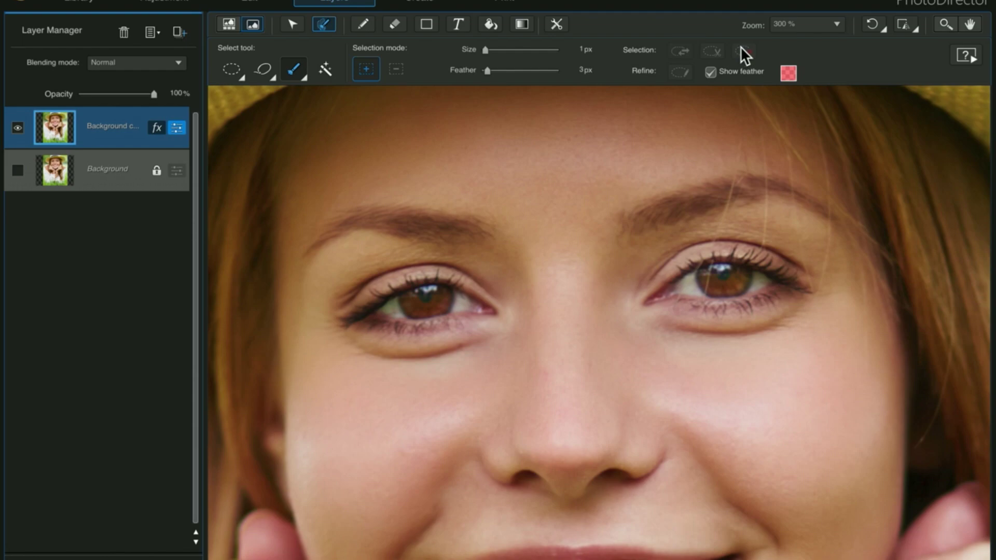
click(18, 170)
Step: Toggle the retouched copy layer off and on to compare with the original eyes
right_click(100, 177)
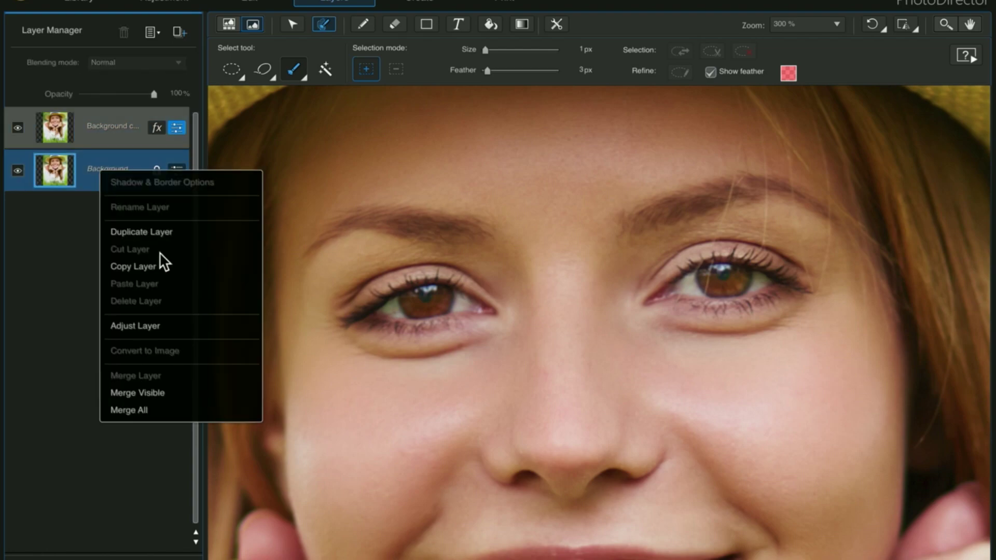
click(85, 133)
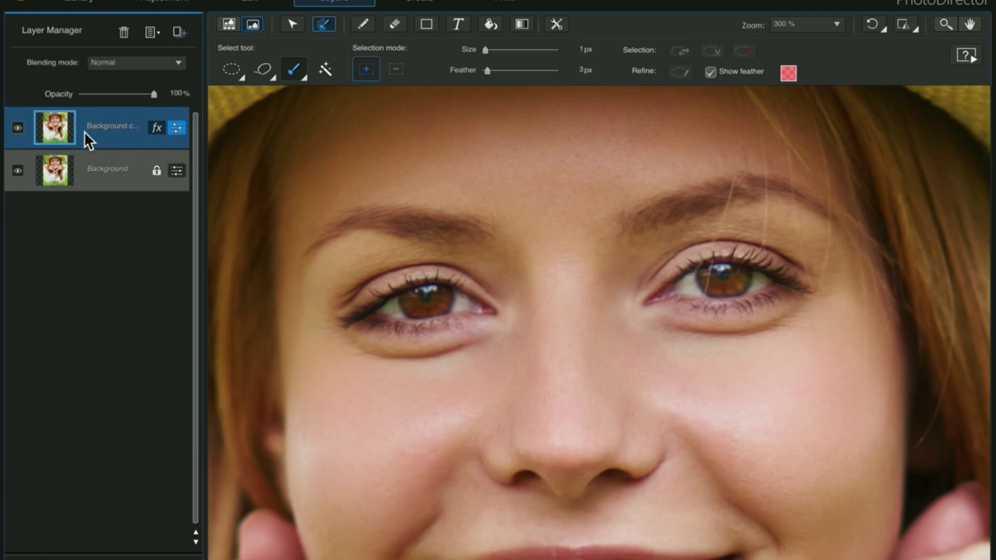
click(17, 127)
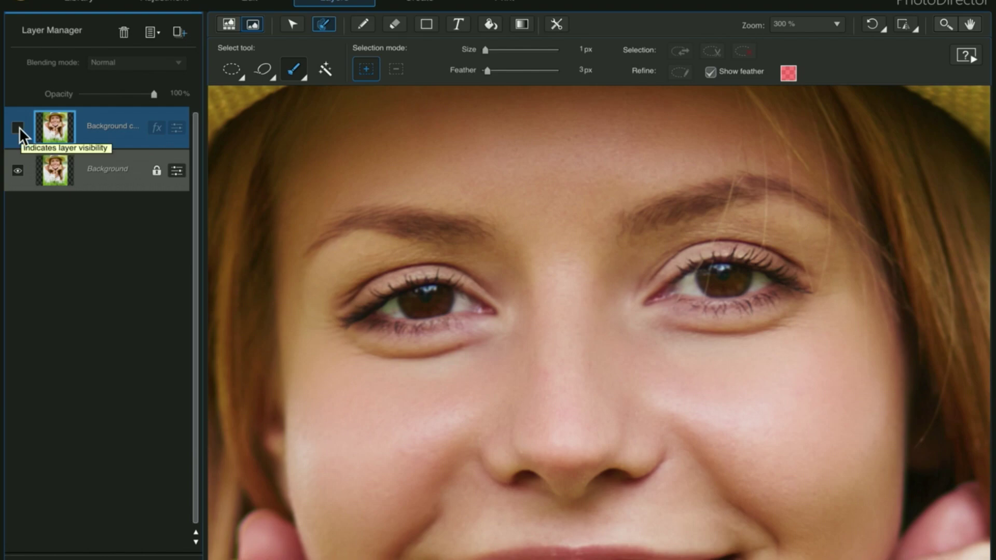
click(19, 127)
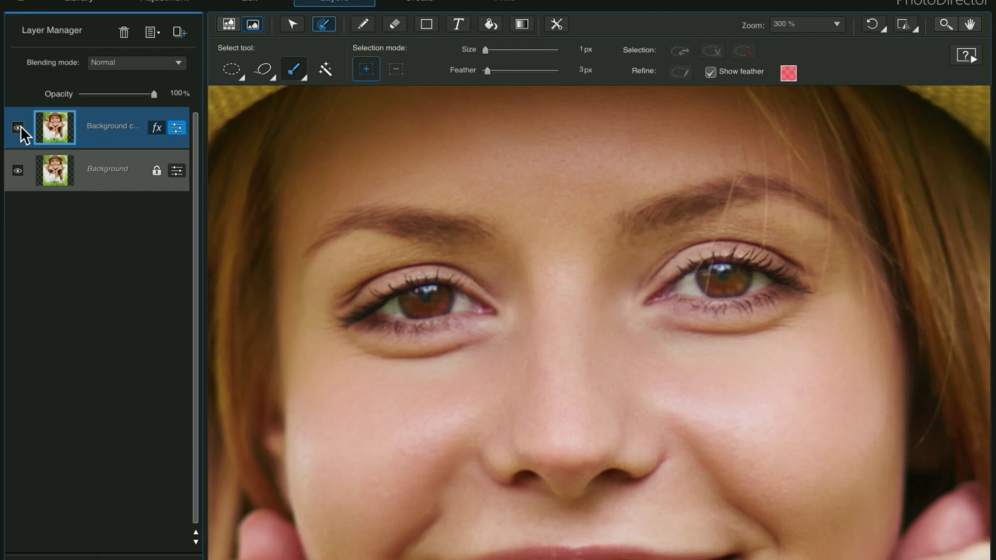
Step: Hide the Background layer again and pan down to the mouth and chin
click(18, 168)
drag(663, 369, 671, 187)
drag(657, 408, 656, 241)
drag(636, 311, 629, 283)
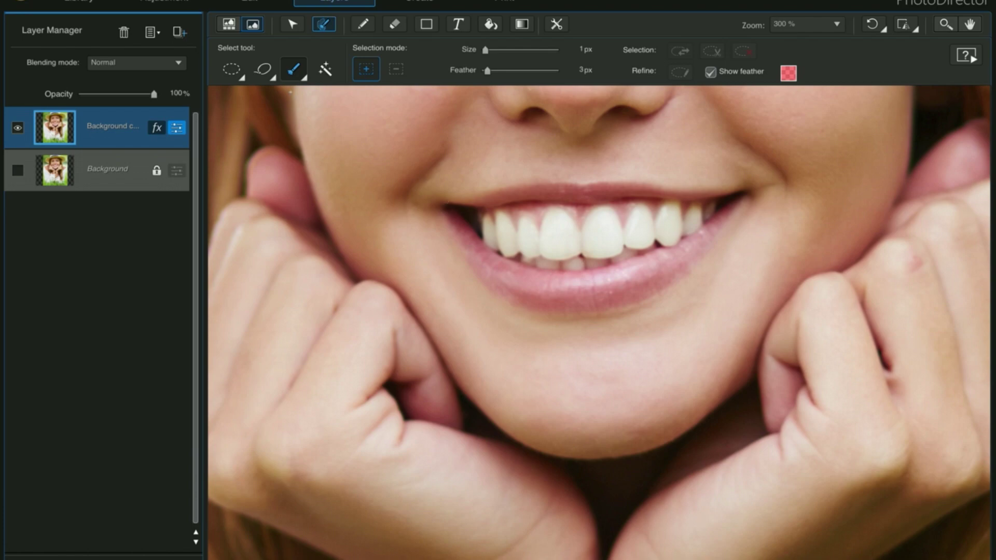
Step: Switch to the Ellipse selection tool with Feather lowered to 1 px
click(241, 77)
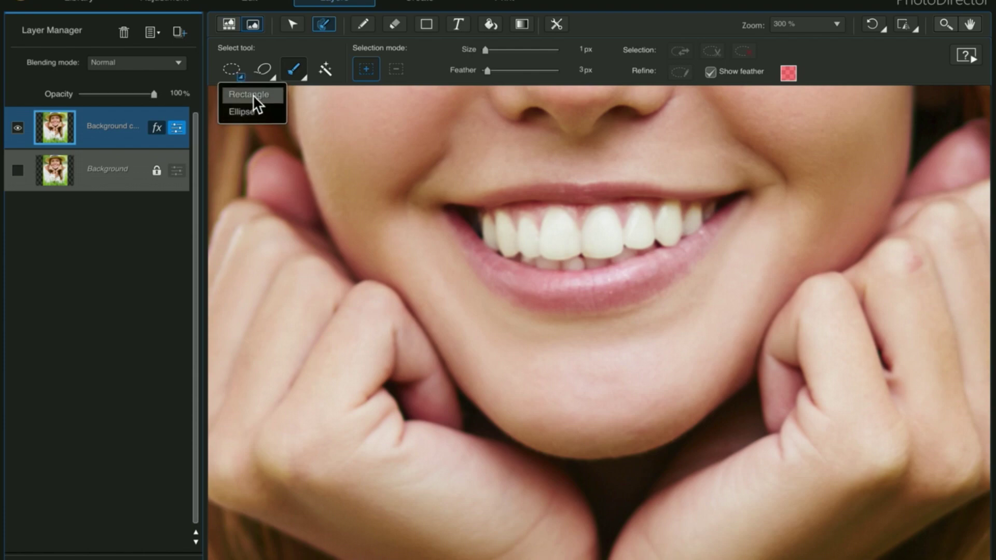
click(254, 112)
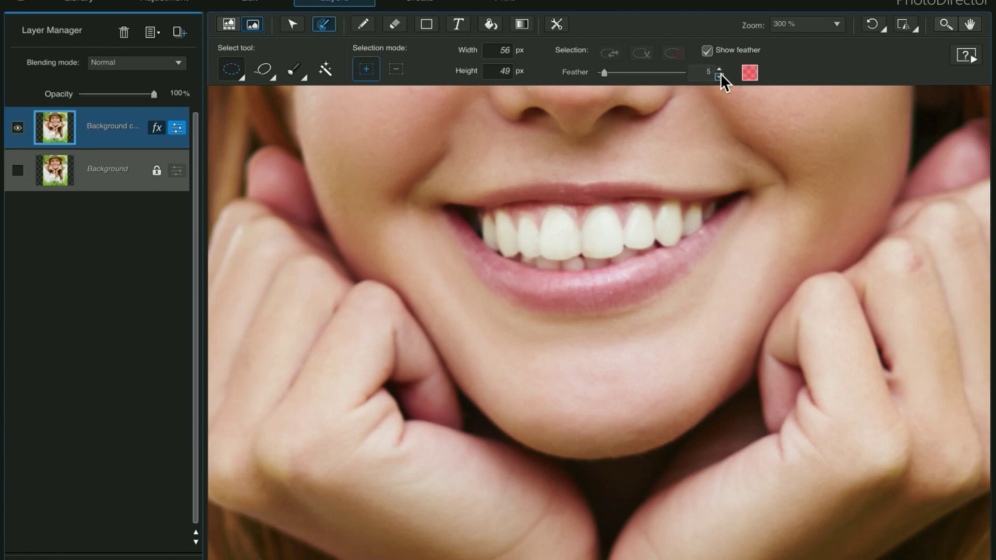
click(719, 77)
click(719, 76)
click(720, 77)
click(720, 77)
Step: Select the upper lip end to end, then add the mouth corner and whole lower lip
mouse_move(501, 193)
mouse_down()
mouse_move(583, 191)
mouse_move(598, 202)
mouse_move(574, 195)
mouse_move(585, 182)
mouse_move(627, 200)
mouse_move(611, 186)
mouse_move(630, 188)
mouse_move(612, 182)
mouse_move(647, 196)
mouse_move(624, 182)
mouse_move(660, 195)
mouse_move(505, 191)
mouse_move(546, 196)
mouse_move(523, 182)
mouse_move(540, 193)
mouse_move(500, 191)
mouse_move(534, 191)
mouse_move(518, 187)
mouse_move(535, 192)
mouse_move(486, 199)
mouse_up()
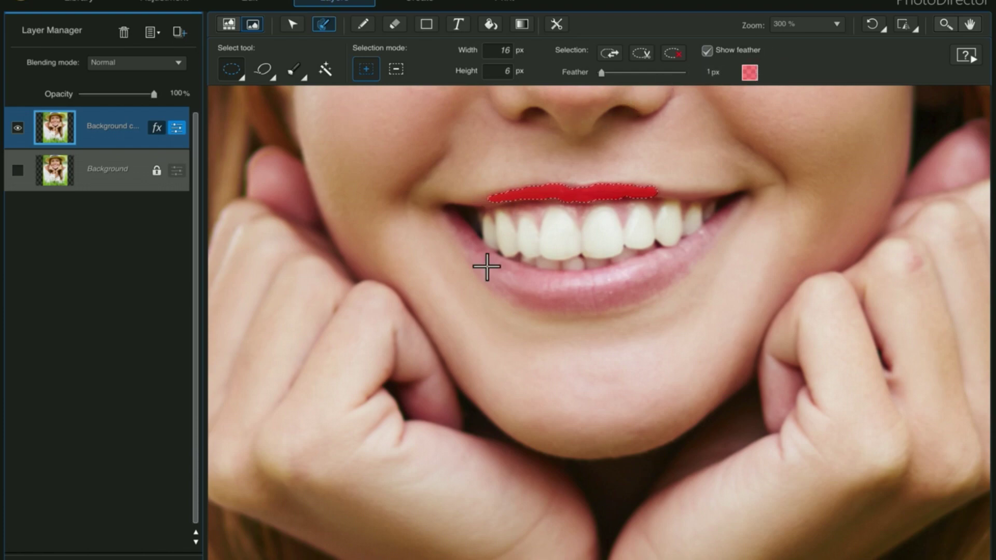
mouse_move(496, 191)
mouse_down()
mouse_move(480, 196)
mouse_move(496, 205)
mouse_up()
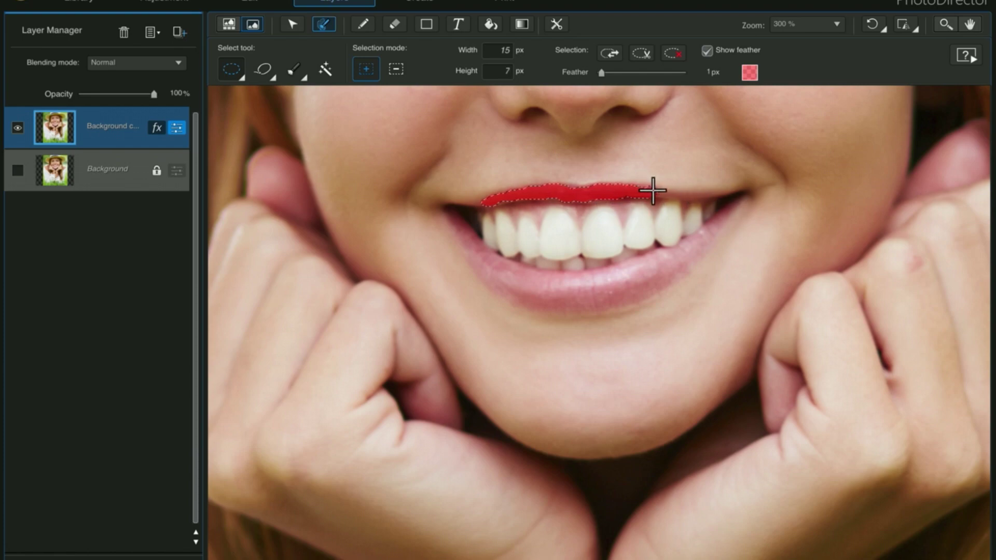
mouse_move(651, 187)
mouse_down()
mouse_move(655, 188)
mouse_move(689, 196)
mouse_move(689, 203)
mouse_up()
drag(622, 189, 632, 198)
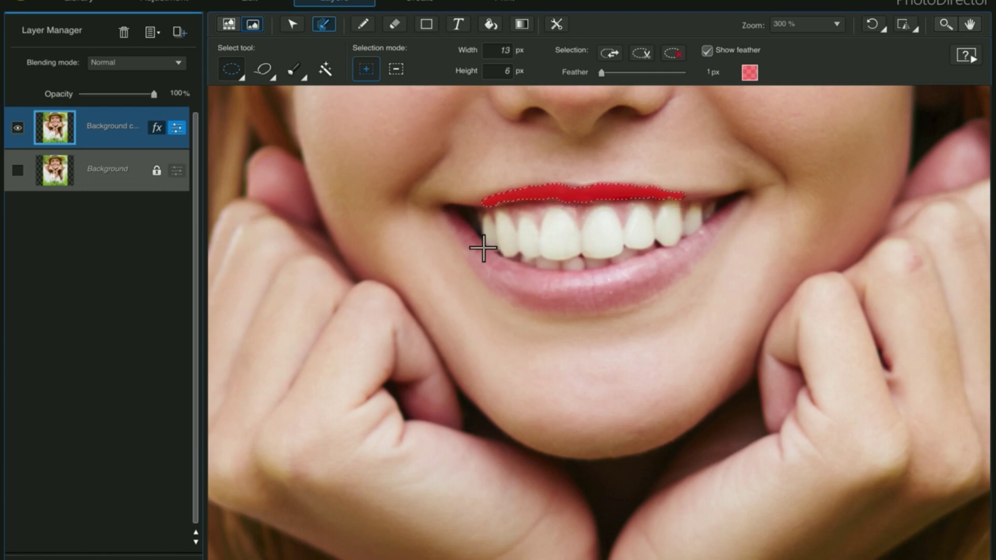
mouse_move(474, 249)
mouse_down()
mouse_move(509, 293)
mouse_move(487, 279)
mouse_move(537, 305)
mouse_move(511, 286)
mouse_move(520, 303)
mouse_move(523, 287)
mouse_move(504, 265)
mouse_move(534, 292)
mouse_move(492, 257)
mouse_move(514, 274)
mouse_move(475, 254)
mouse_up()
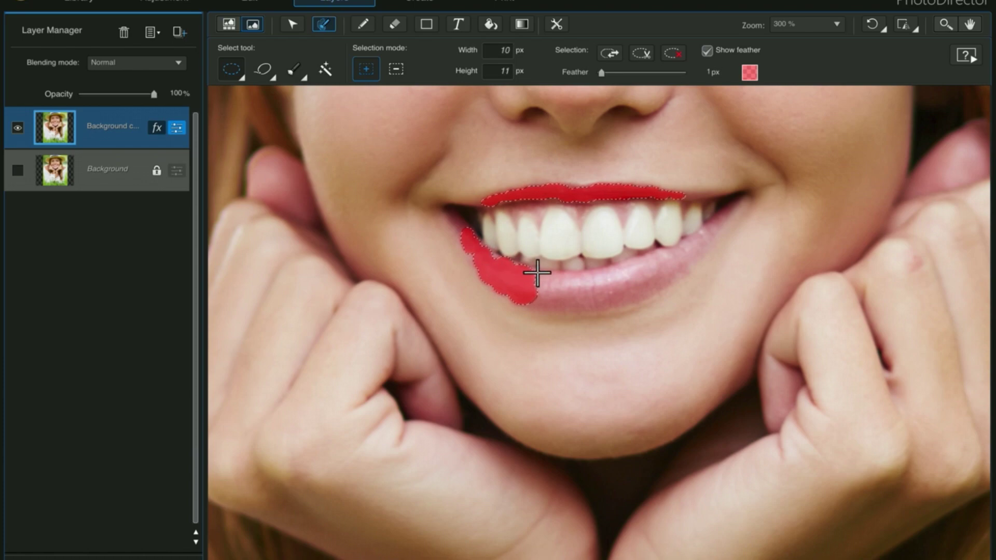
drag(537, 272, 690, 182)
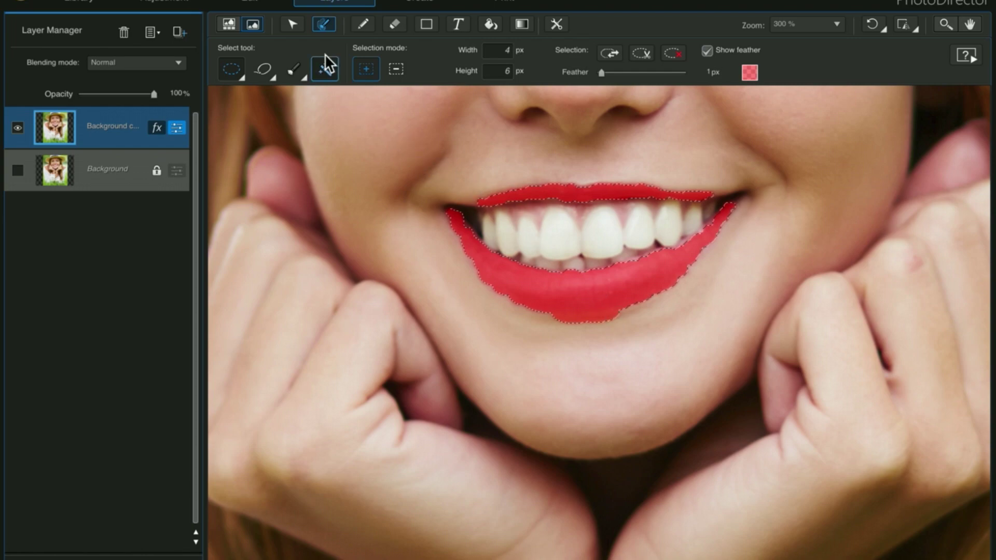
Step: With the Brush in subtract mode, trim the lower lip selection's bottom, left and right edges
click(304, 76)
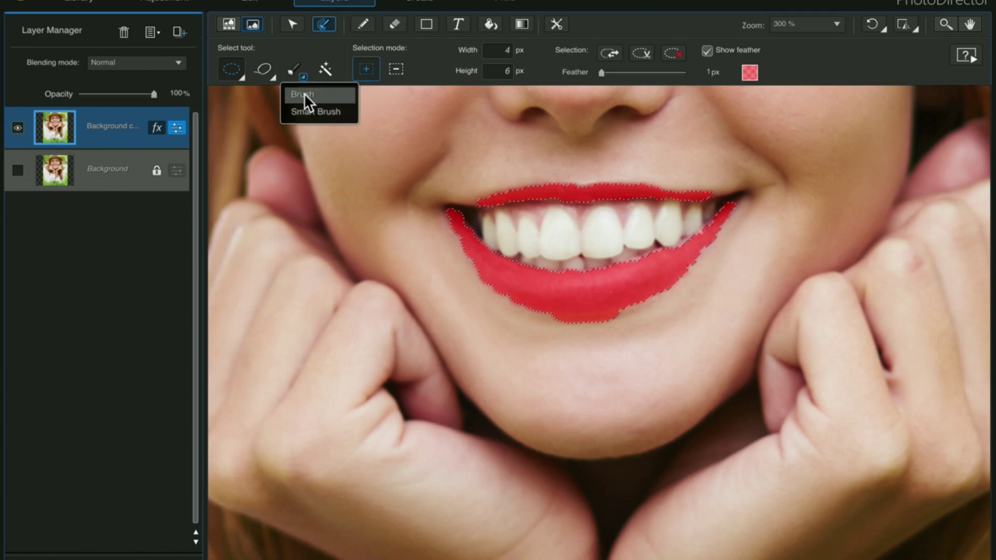
click(304, 93)
key(alt)
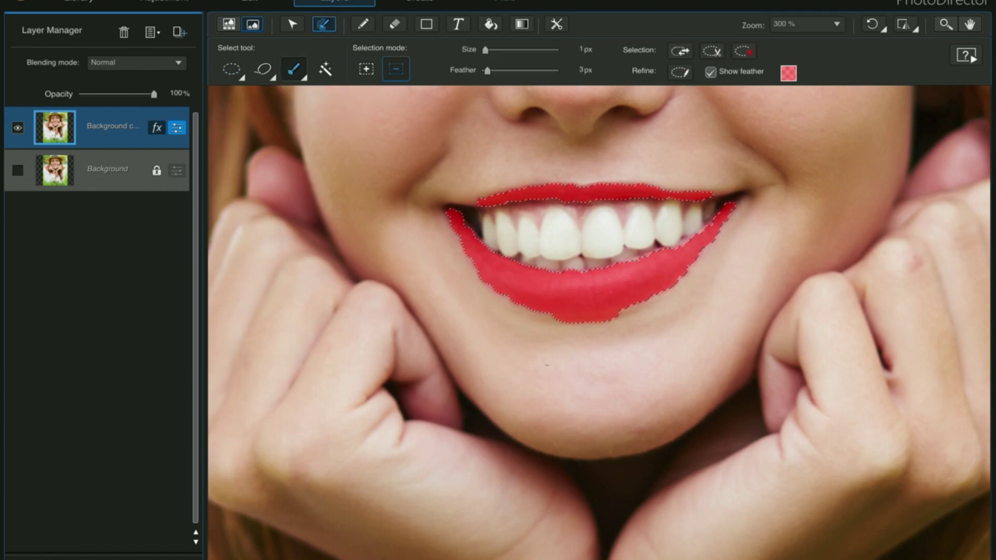
mouse_move(539, 313)
mouse_down()
mouse_move(617, 317)
mouse_move(578, 317)
mouse_up()
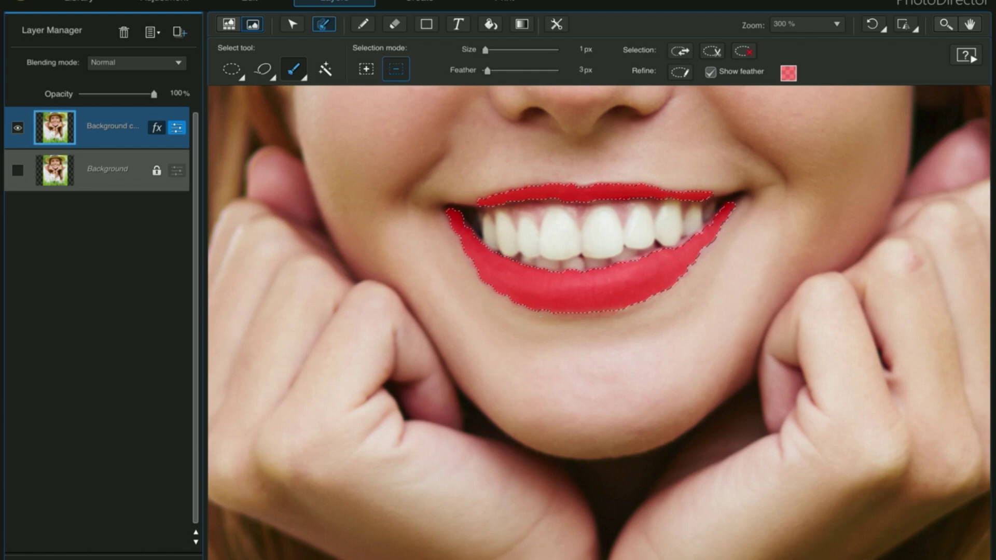
mouse_move(495, 289)
mouse_down()
mouse_move(544, 310)
mouse_move(600, 311)
mouse_up()
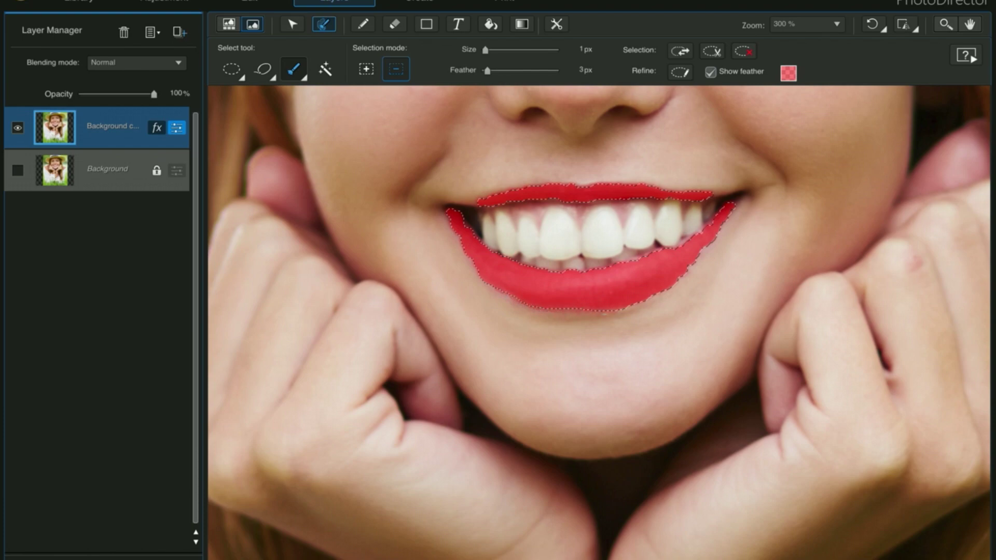
drag(660, 292, 705, 256)
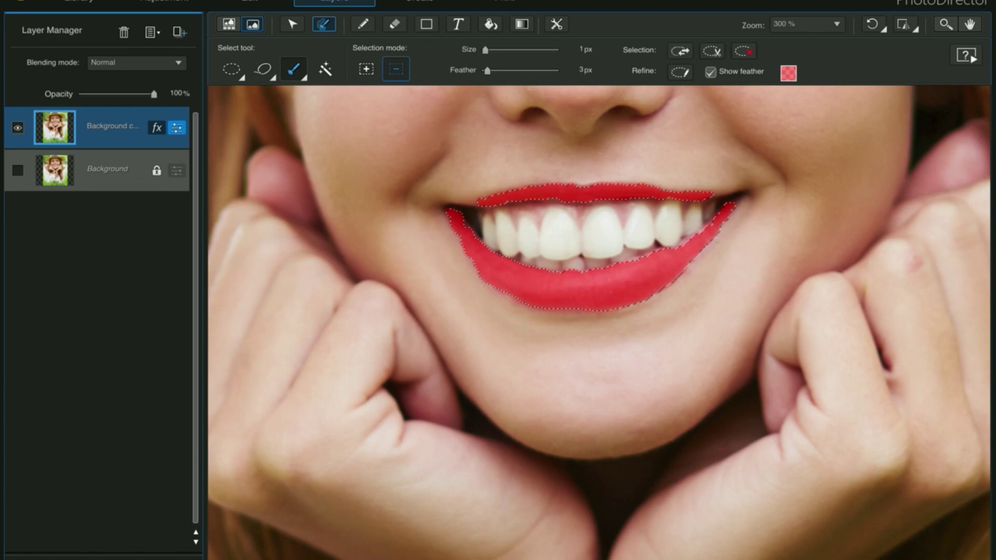
key(alt)
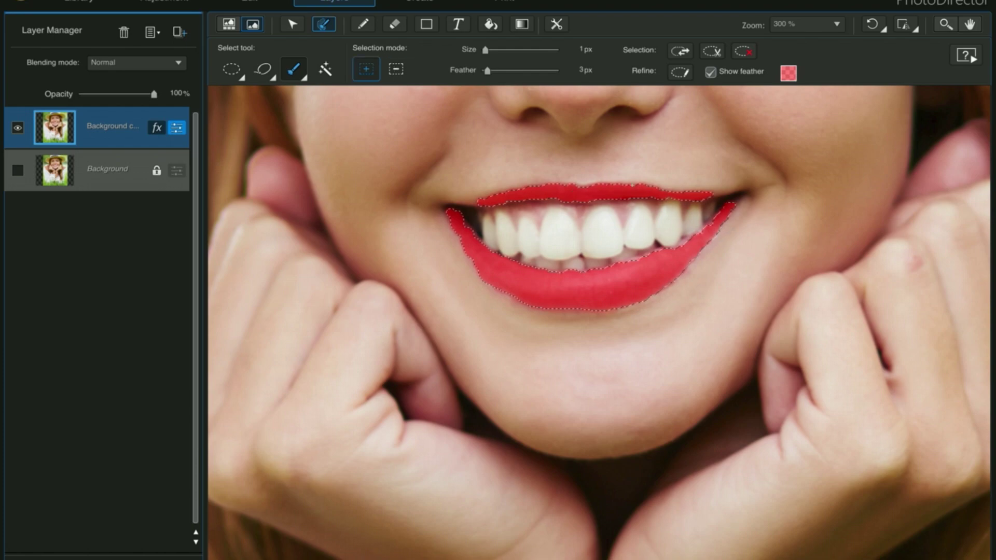
key(alt)
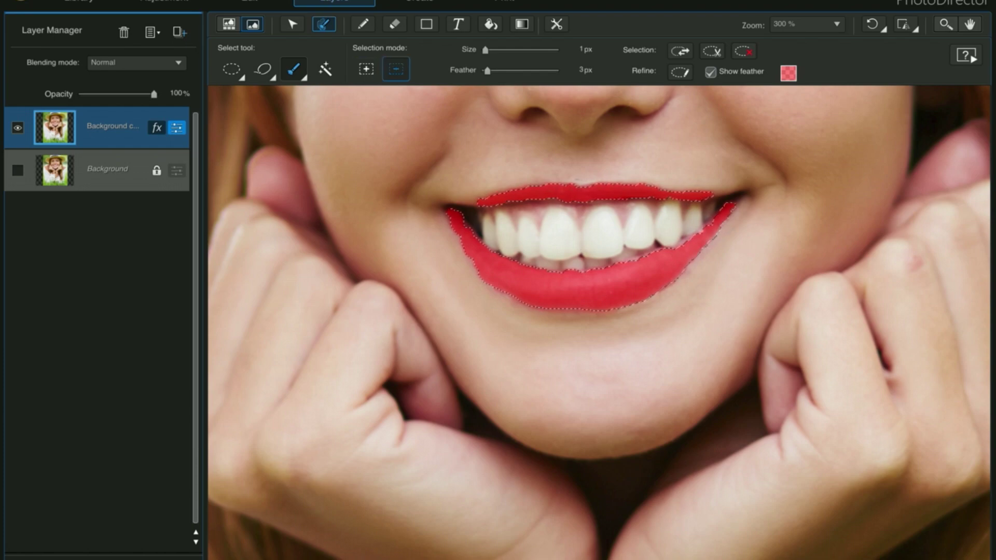
key(alt)
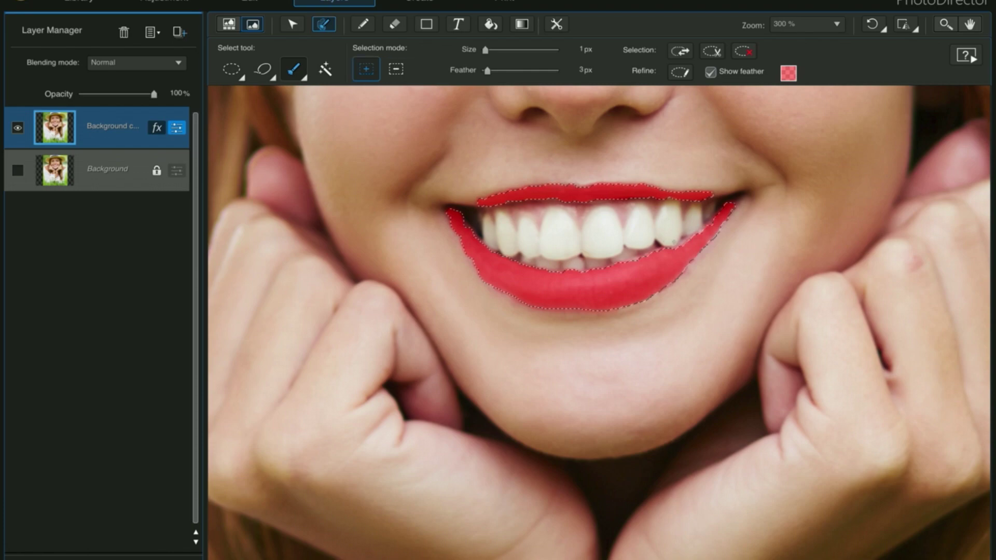
Step: Open Adjust Layer for the retouched layer with the preview at 300% on the mouth
click(176, 128)
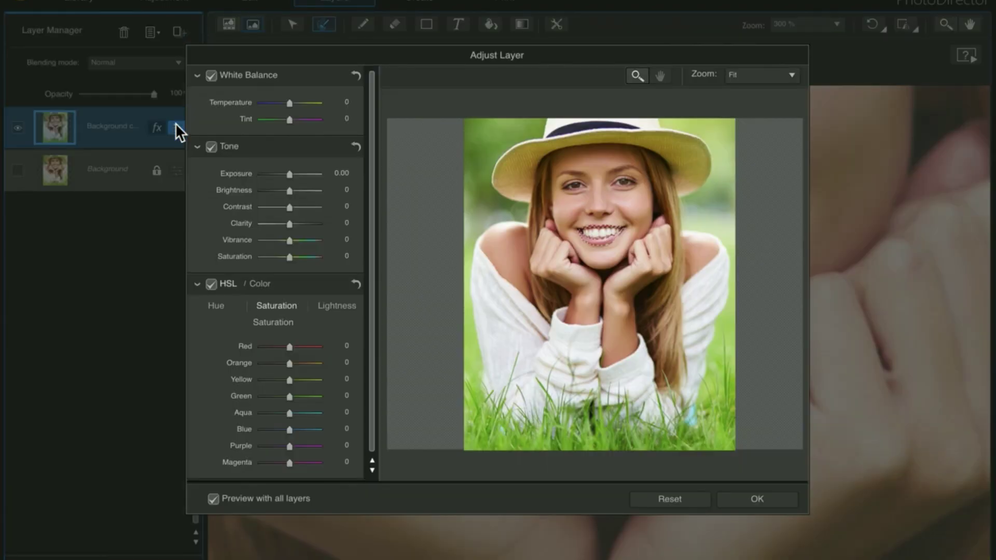
click(768, 77)
click(761, 133)
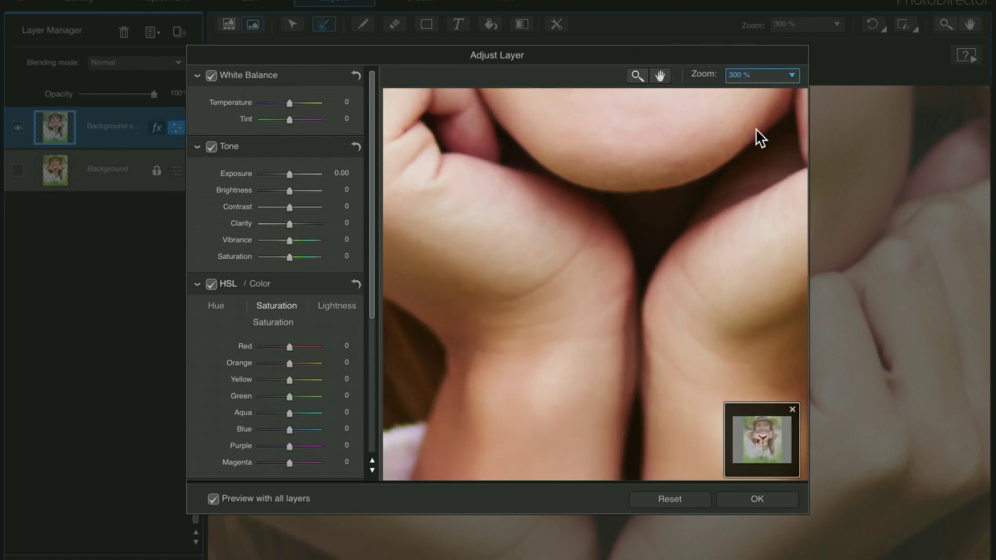
drag(760, 436, 763, 430)
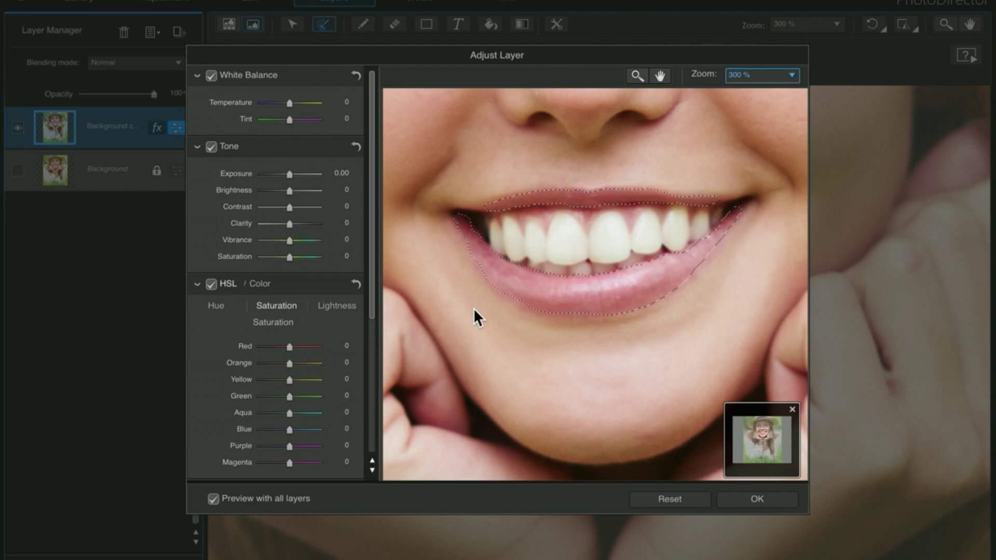
scroll(315, 413, down, 3)
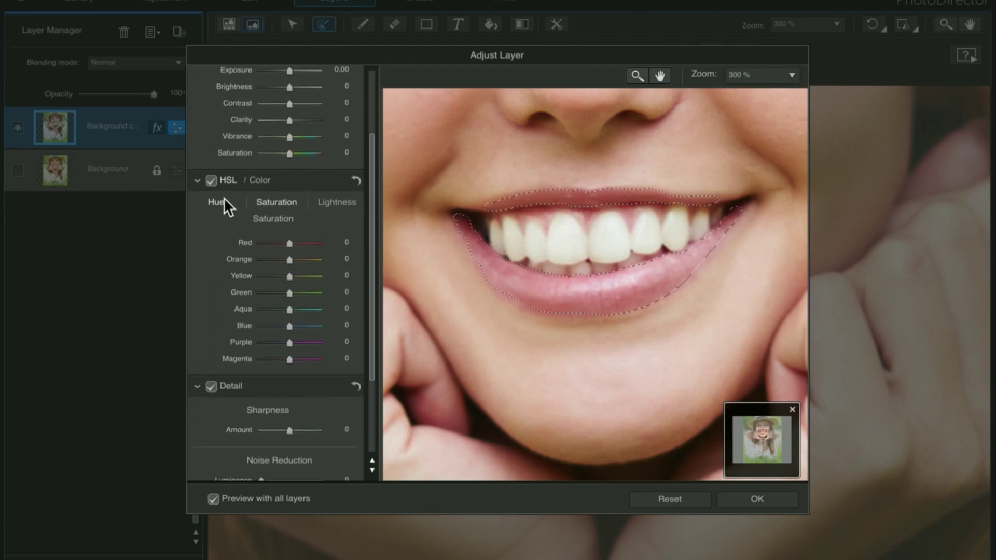
Step: Shift Red hue to -84 and lower Red lightness to -27 for pinker, darker lips
click(222, 201)
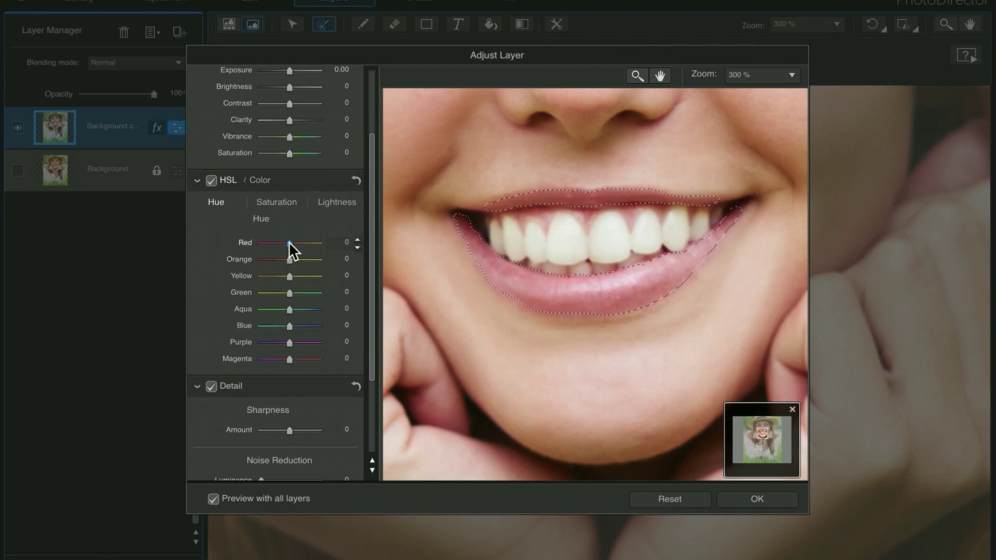
drag(288, 242, 266, 241)
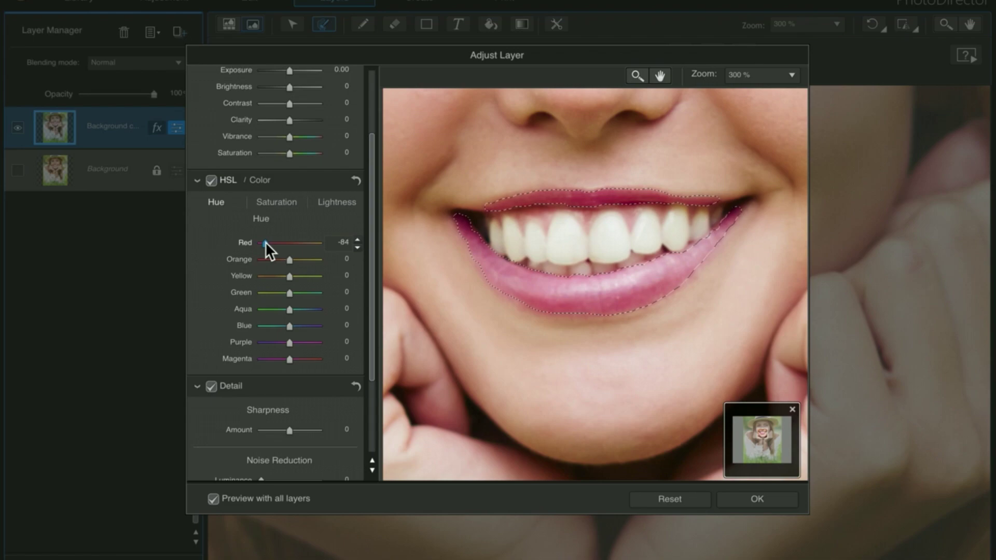
click(332, 204)
drag(289, 242, 282, 242)
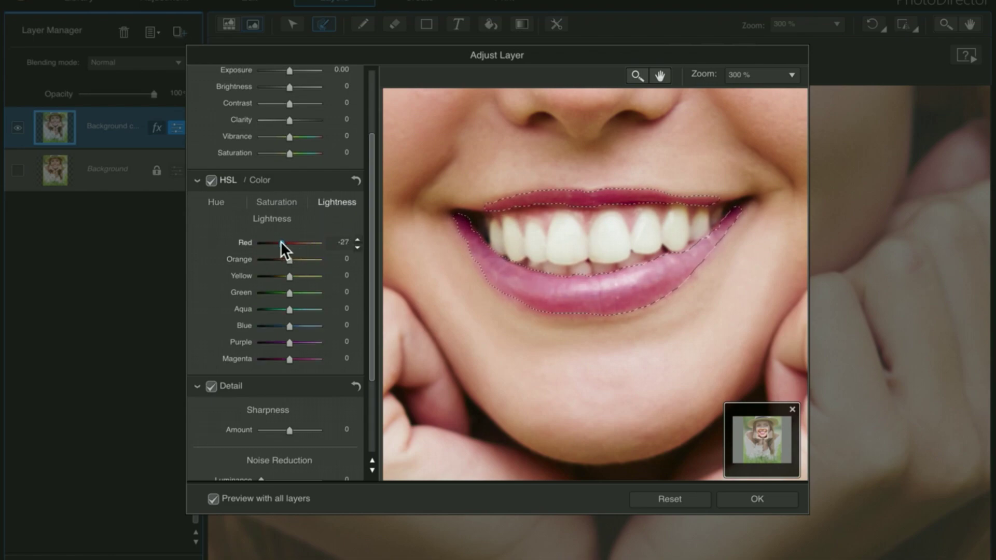
mouse_move(281, 241)
mouse_down()
mouse_move(307, 244)
mouse_move(281, 242)
mouse_up()
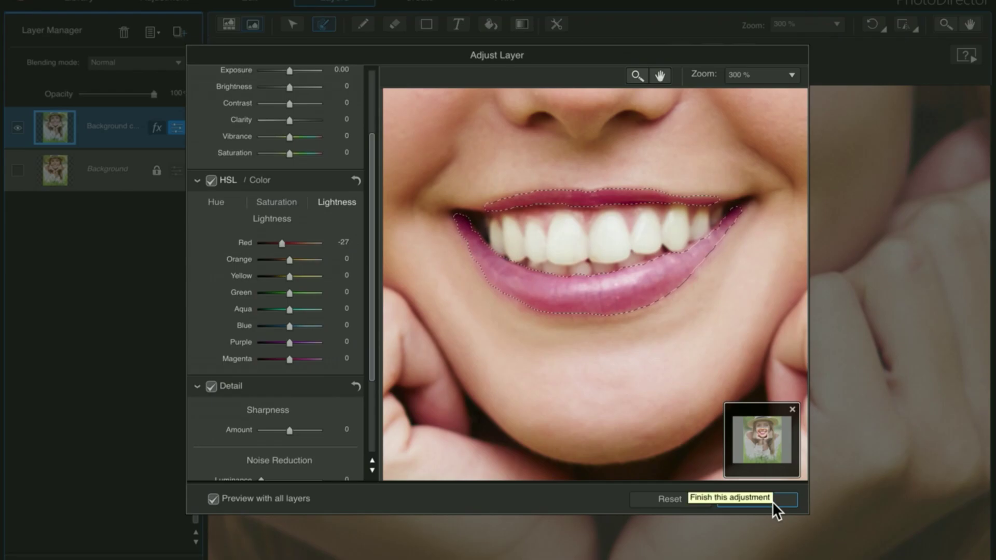
Step: Apply the lip colour, clear the selection, show the Background layer and toggle the retouched layer
click(773, 502)
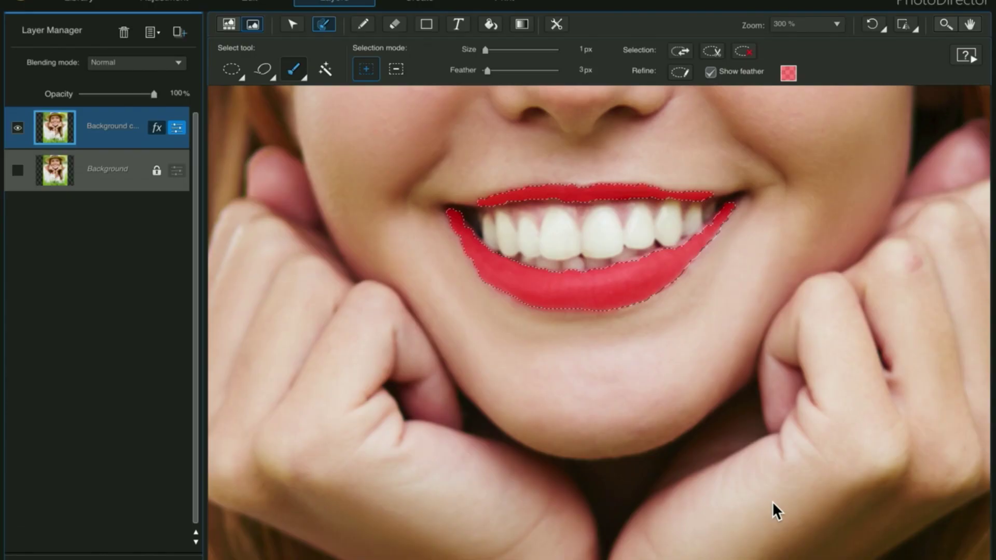
click(741, 51)
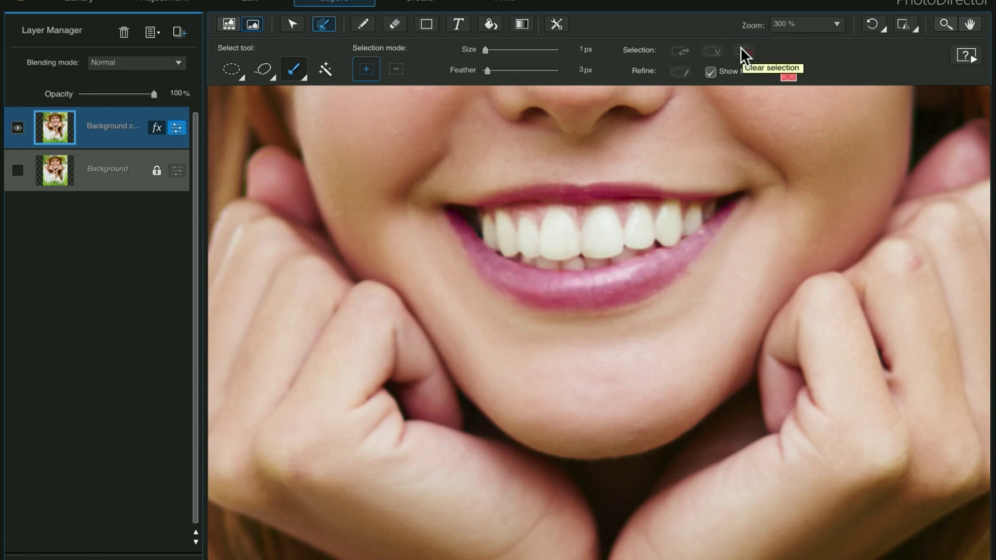
click(21, 169)
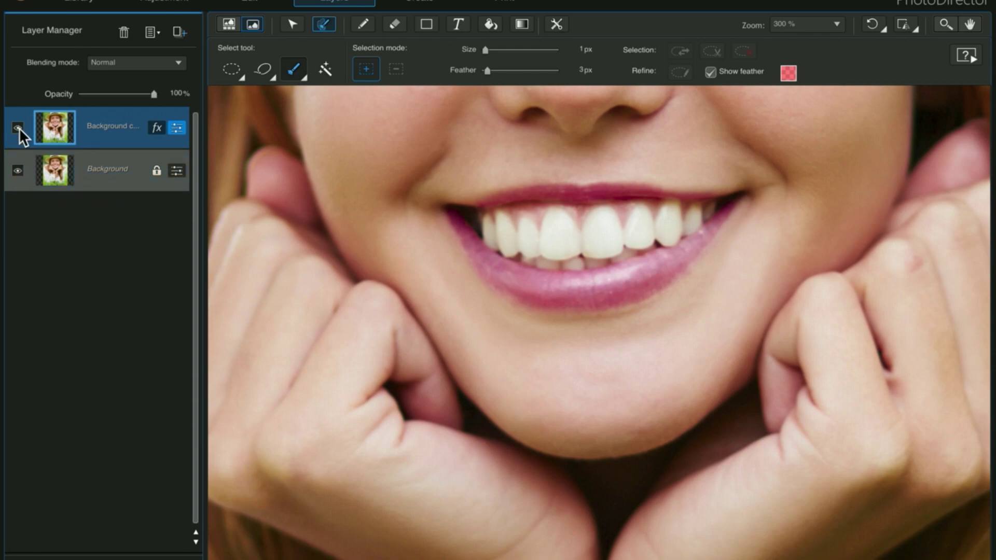
click(20, 127)
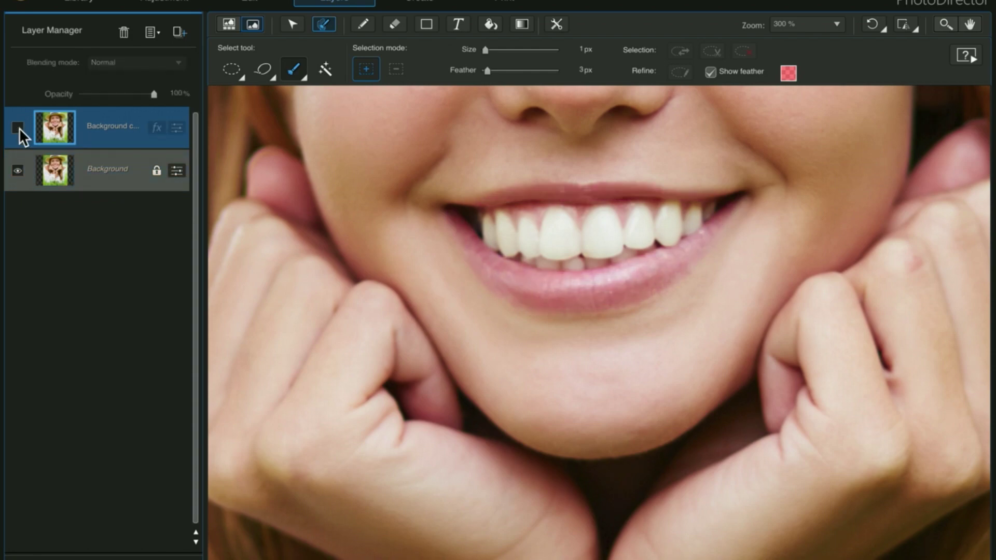
click(18, 128)
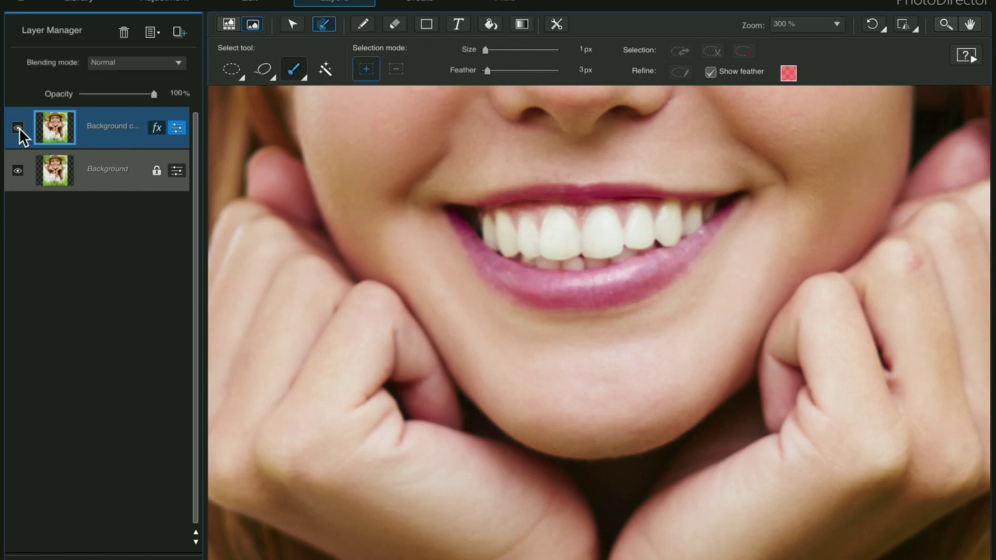
Step: Fit the portrait in view and hide then show the retouched layer for a before/after check
click(828, 26)
click(815, 238)
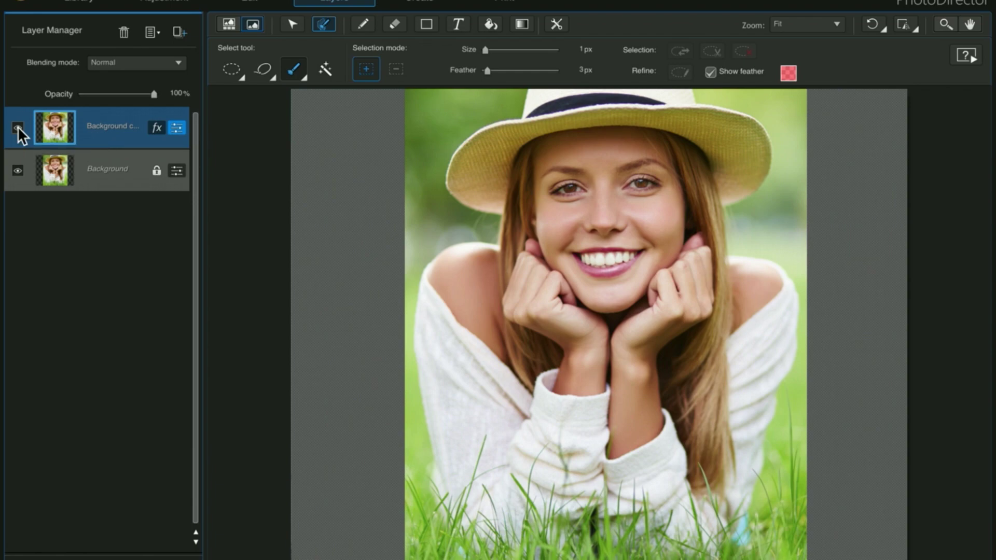
click(18, 126)
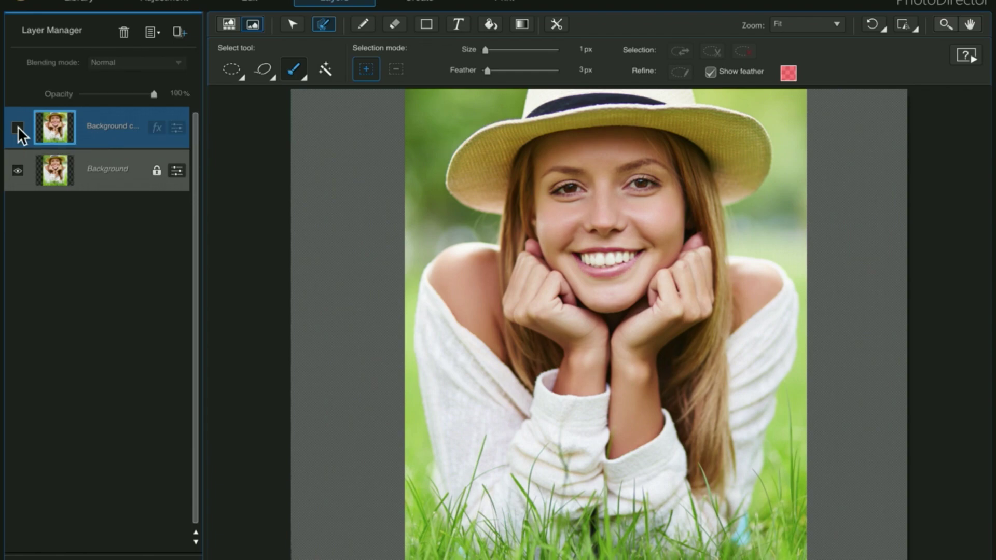
click(18, 127)
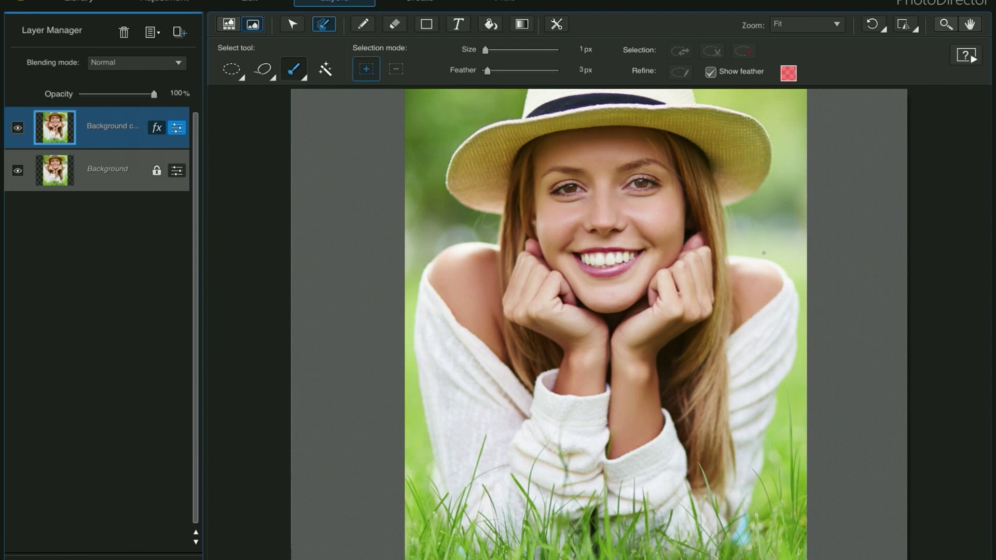
Step: Zoom the portrait to 300% and pan up from the mouth to the eyebrows and hat brim
click(811, 23)
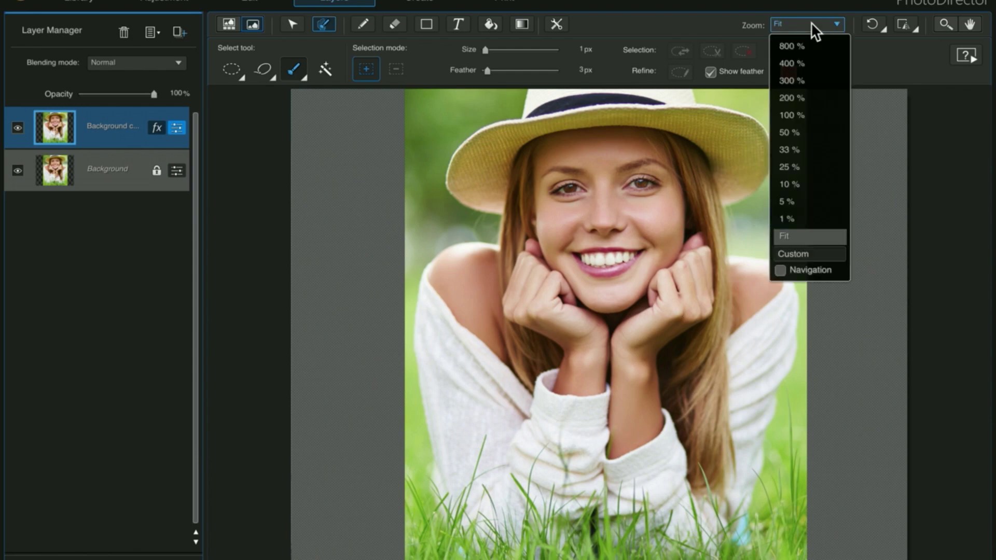
click(799, 80)
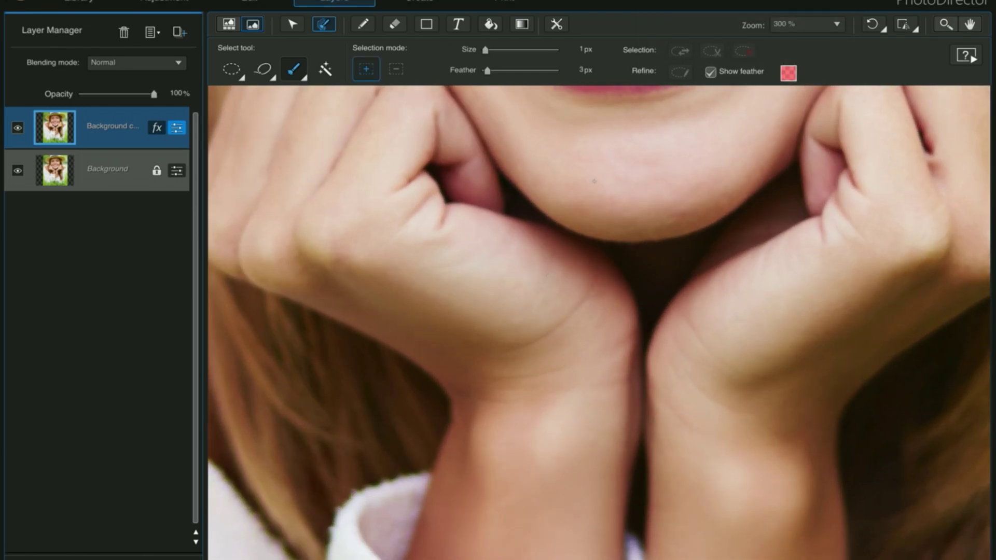
drag(591, 173, 592, 309)
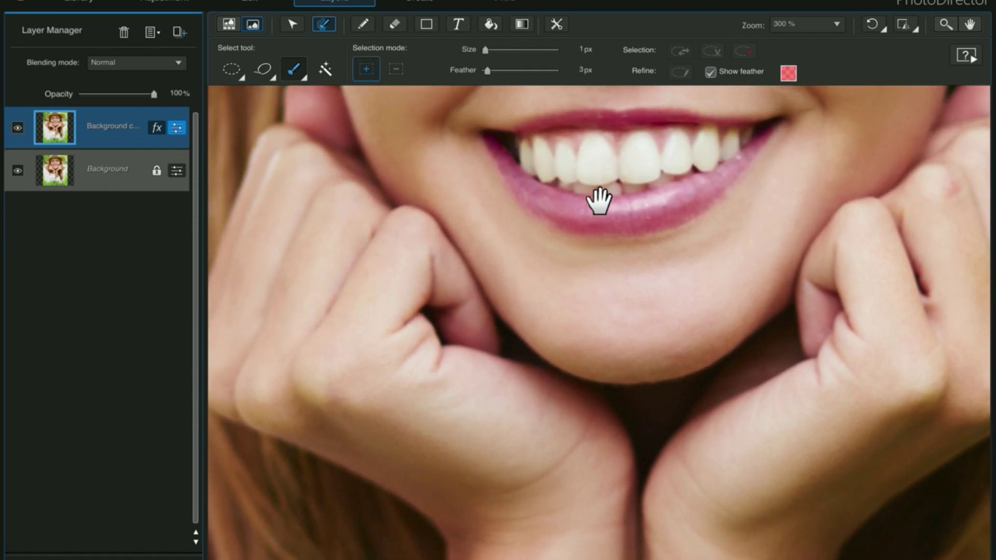
drag(599, 201, 613, 345)
drag(643, 231, 625, 427)
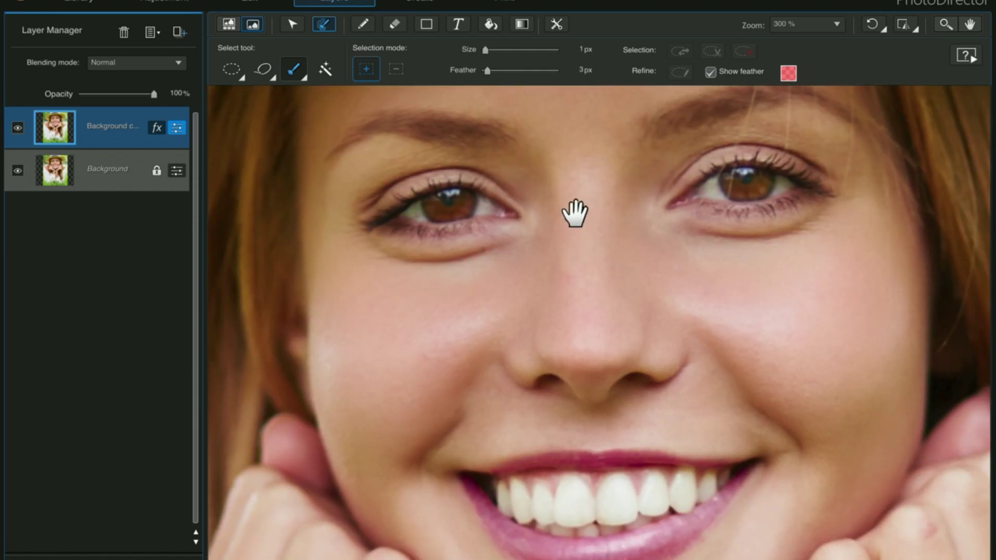
drag(575, 213, 571, 282)
mouse_move(520, 223)
mouse_down()
mouse_move(531, 246)
mouse_move(518, 243)
mouse_up()
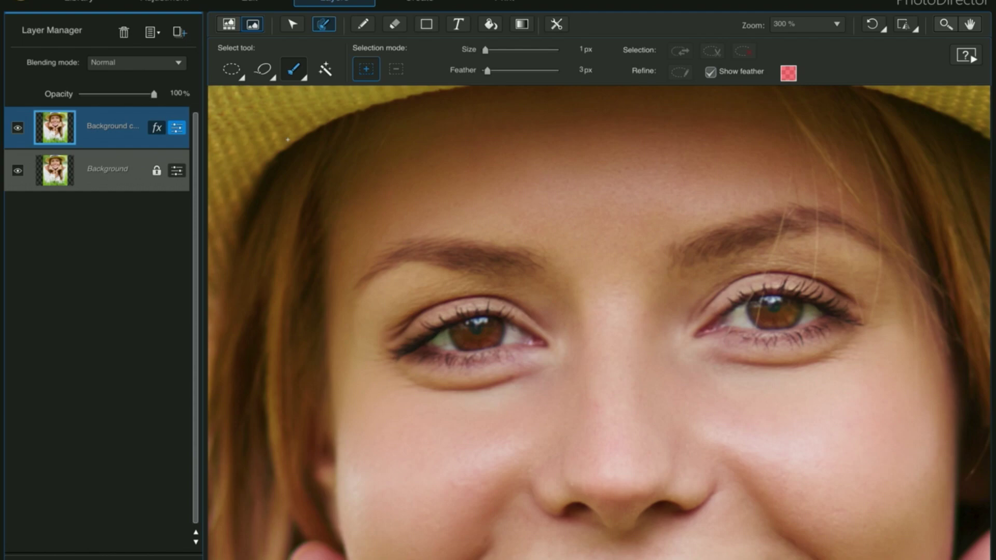
Step: Switch to the plain selection Brush and set it to 16 px with a 3 px feather
key(m)
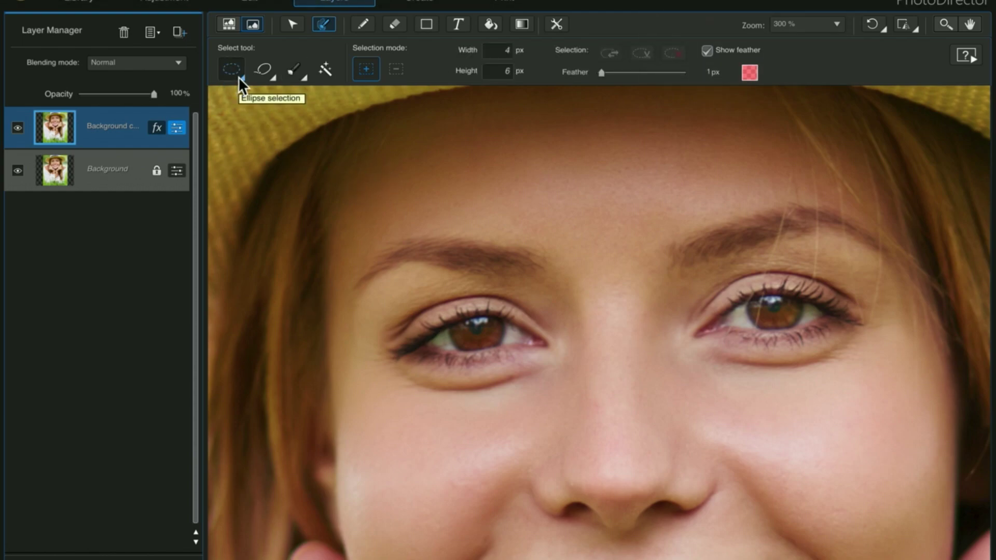
click(304, 78)
click(304, 95)
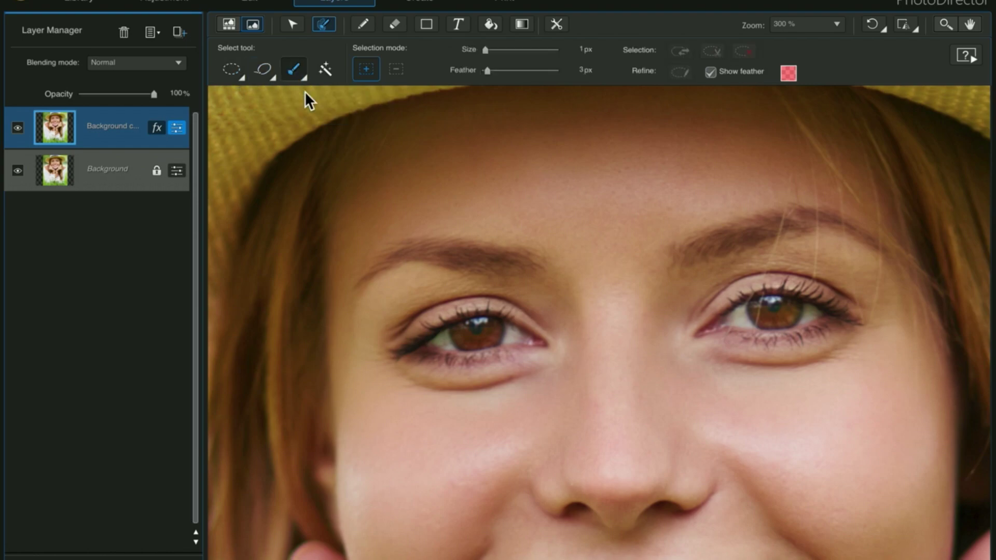
drag(485, 49, 489, 49)
click(591, 54)
click(591, 54)
click(591, 54)
click(591, 54)
click(592, 54)
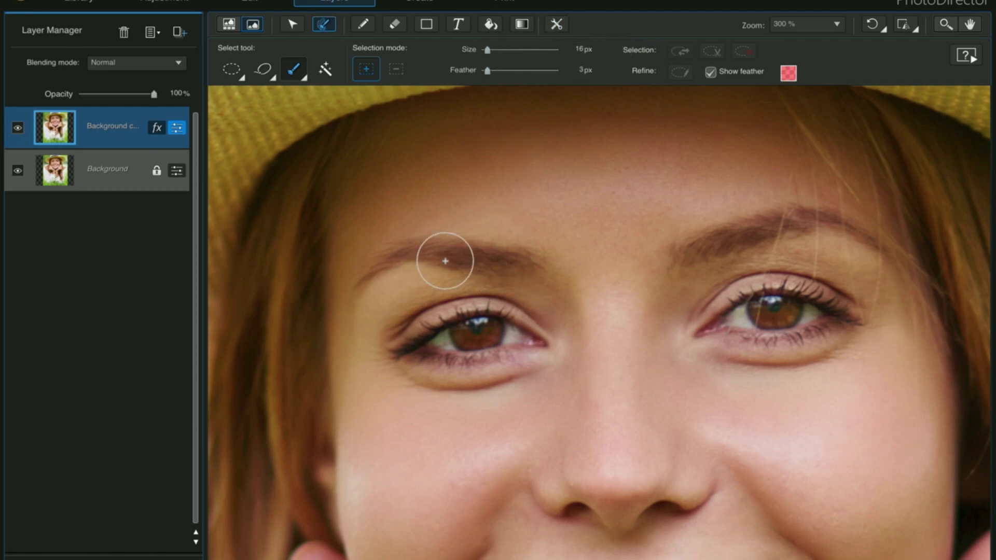
Step: Shrink the brush to 4 px and paint a selection over the left eyebrow
drag(489, 50, 486, 49)
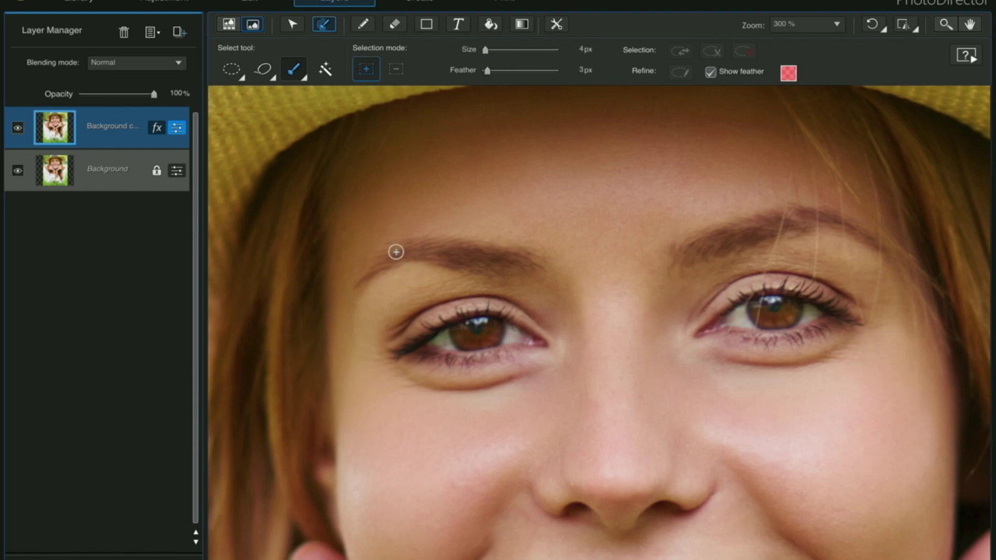
mouse_move(523, 261)
mouse_down()
mouse_move(419, 248)
mouse_move(381, 260)
mouse_up()
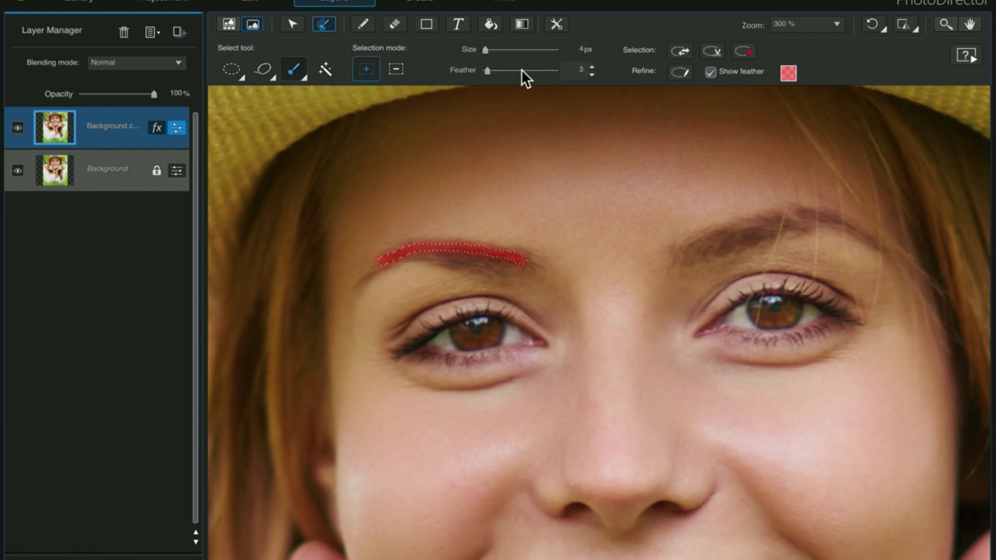
drag(530, 264, 397, 253)
mouse_move(495, 268)
mouse_down()
mouse_move(415, 252)
mouse_move(502, 268)
mouse_move(450, 261)
mouse_move(497, 277)
mouse_move(424, 254)
mouse_move(388, 262)
mouse_move(531, 276)
mouse_up()
Step: Trim the left eyebrow selection's lower edge and add its left tip, toggling subtract mode with Alt
key(alt)
key(alt)
key(alt)
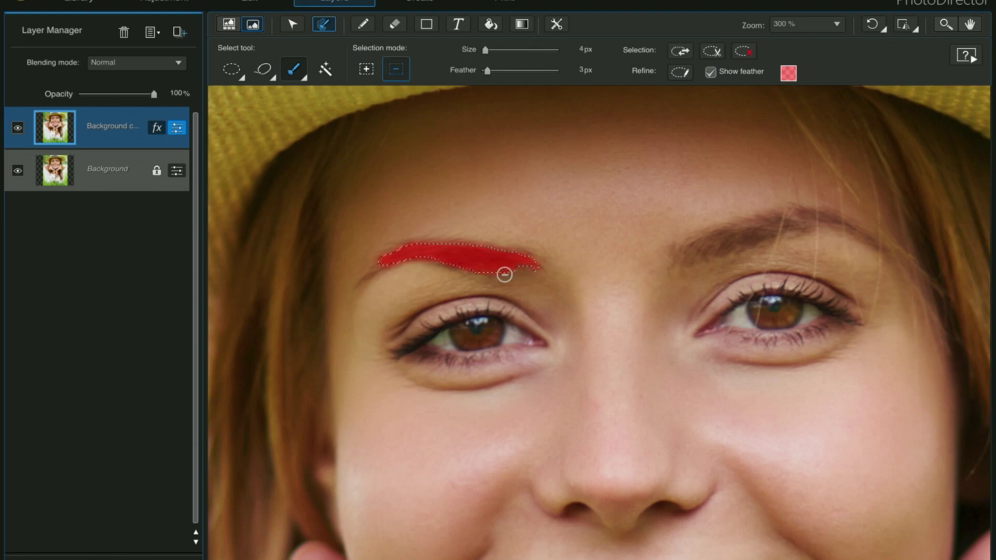
mouse_move(504, 274)
mouse_down()
mouse_move(518, 271)
mouse_move(444, 264)
mouse_up()
key(alt)
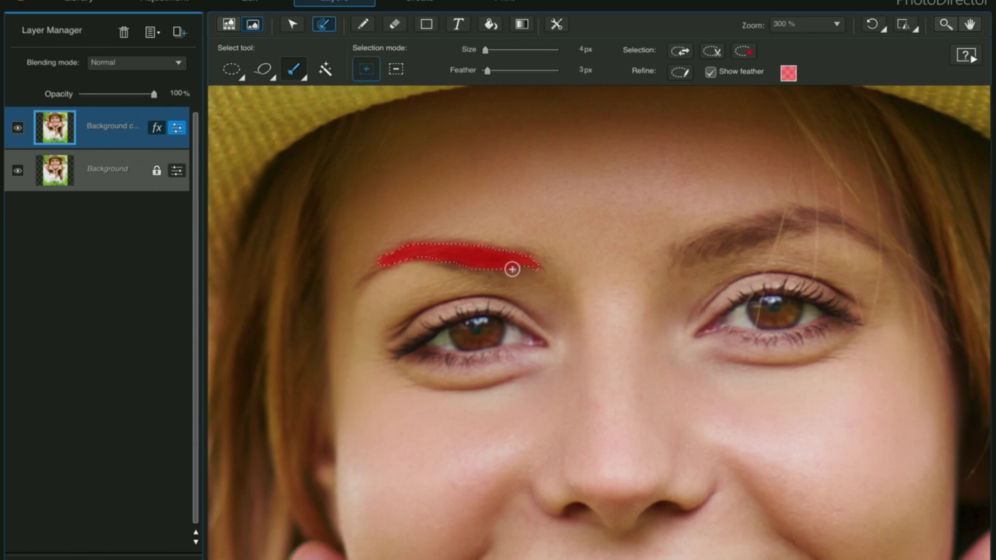
mouse_move(512, 269)
mouse_down()
mouse_move(487, 264)
mouse_move(532, 265)
mouse_move(520, 267)
mouse_up()
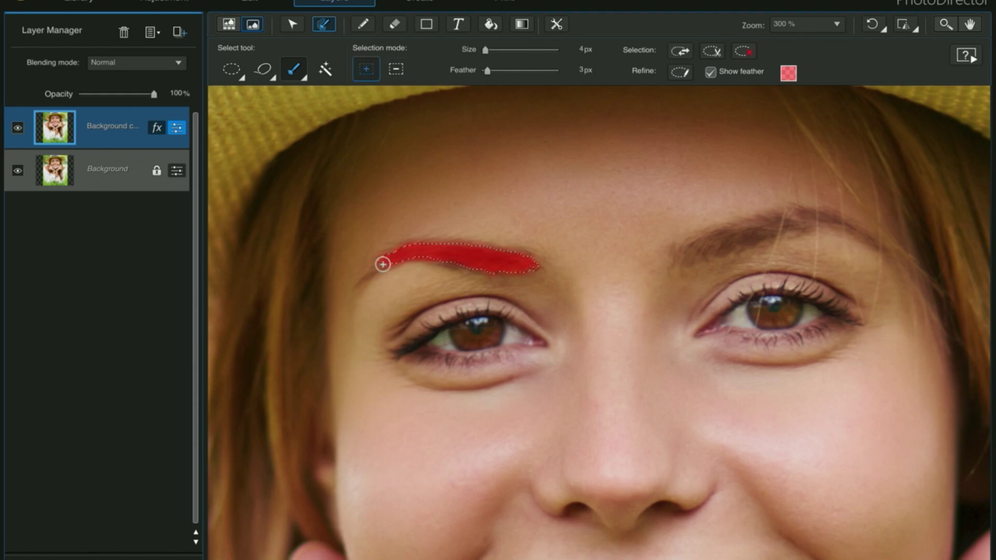
mouse_move(383, 264)
mouse_down()
mouse_move(363, 278)
mouse_move(364, 290)
mouse_up()
key(alt)
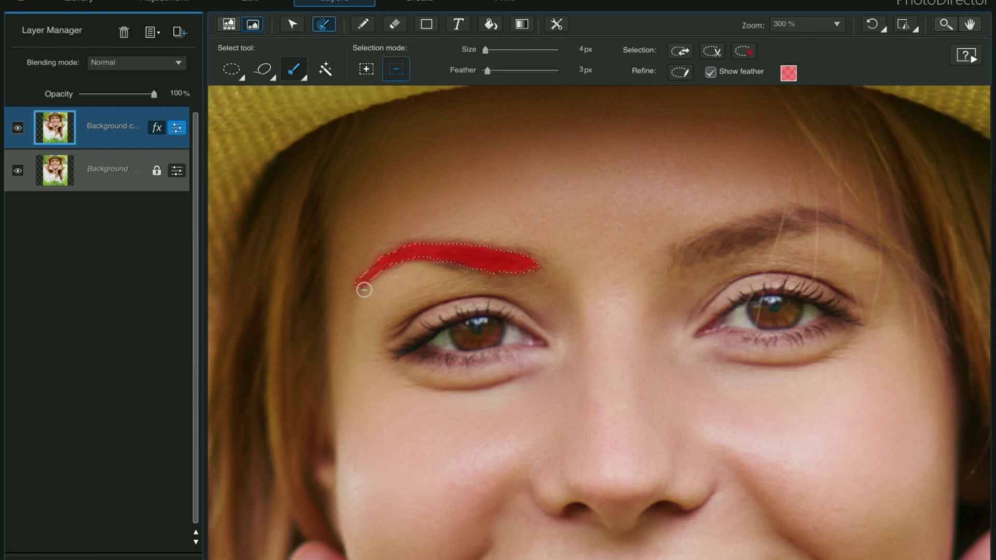
key(alt)
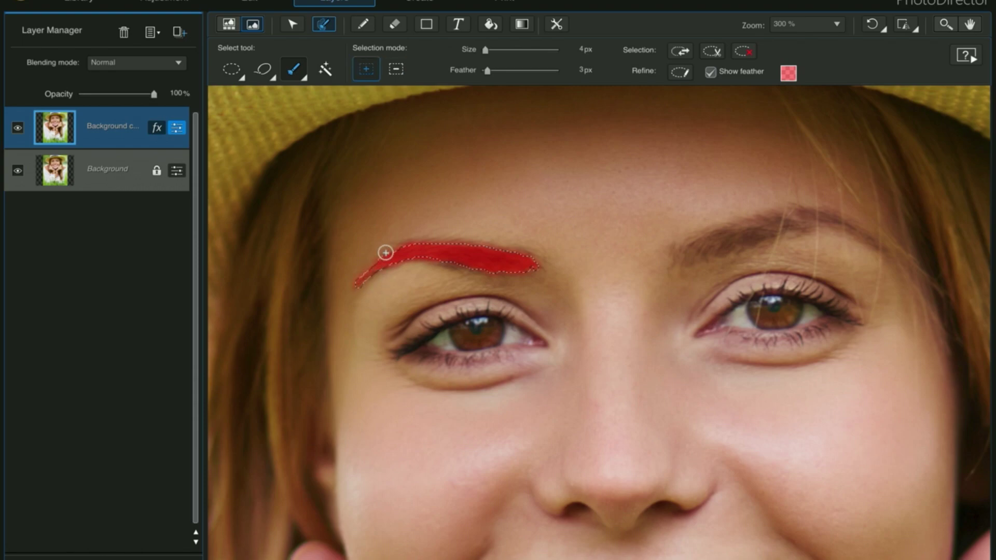
key(alt)
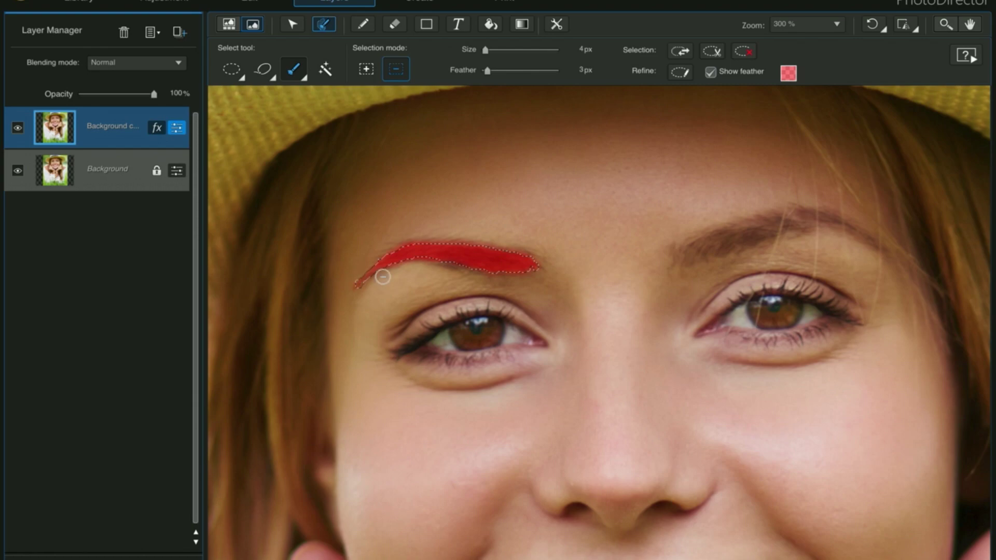
key(alt)
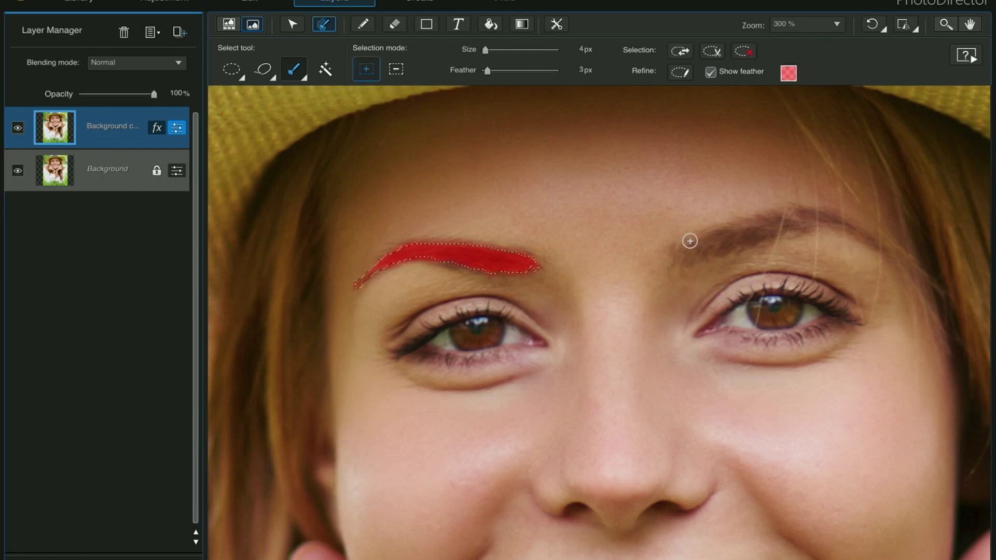
Step: Brush a selection along the right eyebrow from its inner end to its outer tip
mouse_move(683, 252)
mouse_down()
mouse_move(698, 239)
mouse_move(776, 220)
mouse_up()
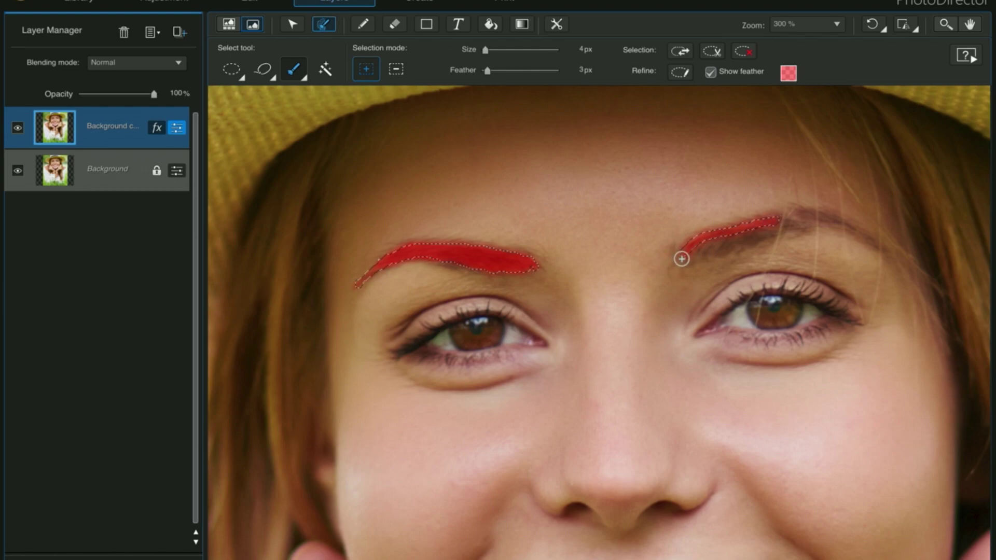
mouse_move(681, 259)
mouse_down()
mouse_move(778, 228)
mouse_move(686, 247)
mouse_move(693, 260)
mouse_move(780, 235)
mouse_move(691, 254)
mouse_up()
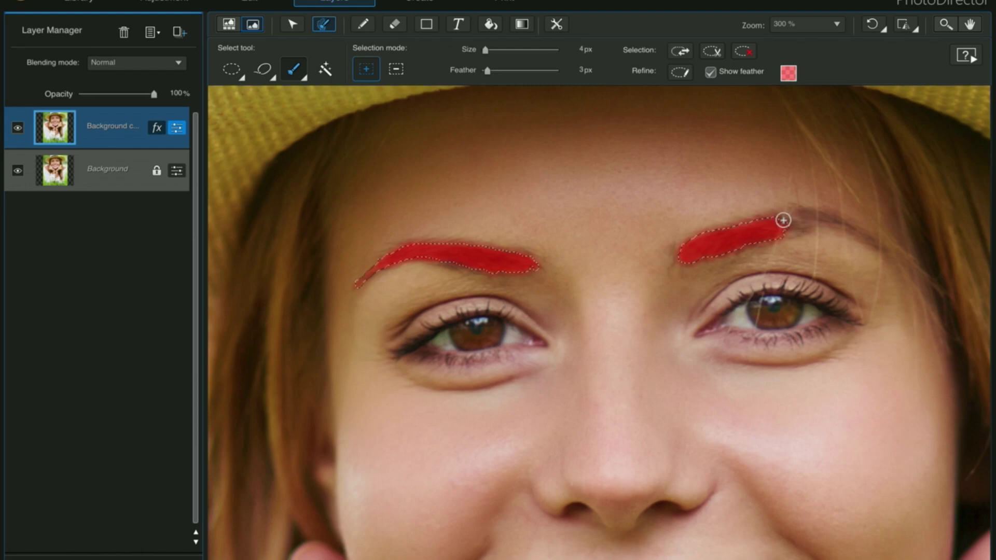
mouse_move(784, 220)
mouse_down()
mouse_move(831, 218)
mouse_move(787, 225)
mouse_move(804, 230)
mouse_move(827, 228)
mouse_move(776, 221)
mouse_move(834, 222)
mouse_move(874, 242)
mouse_move(803, 225)
mouse_move(820, 225)
mouse_move(767, 224)
mouse_move(831, 215)
mouse_move(784, 215)
mouse_move(828, 215)
mouse_move(868, 234)
mouse_move(779, 223)
mouse_up()
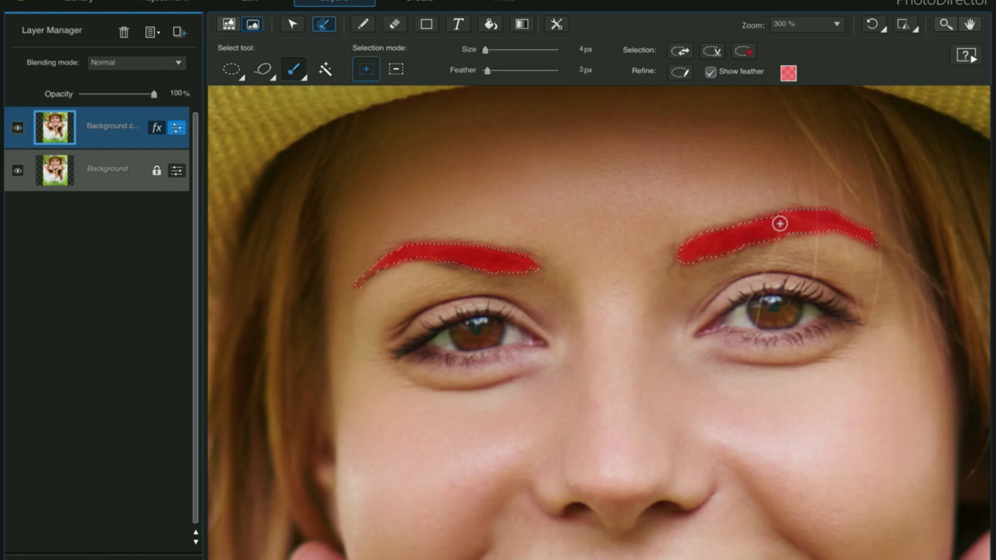
Step: Apply Brightness -7 to the selected eyebrows in Adjust Layer, previewed at 300%
click(176, 127)
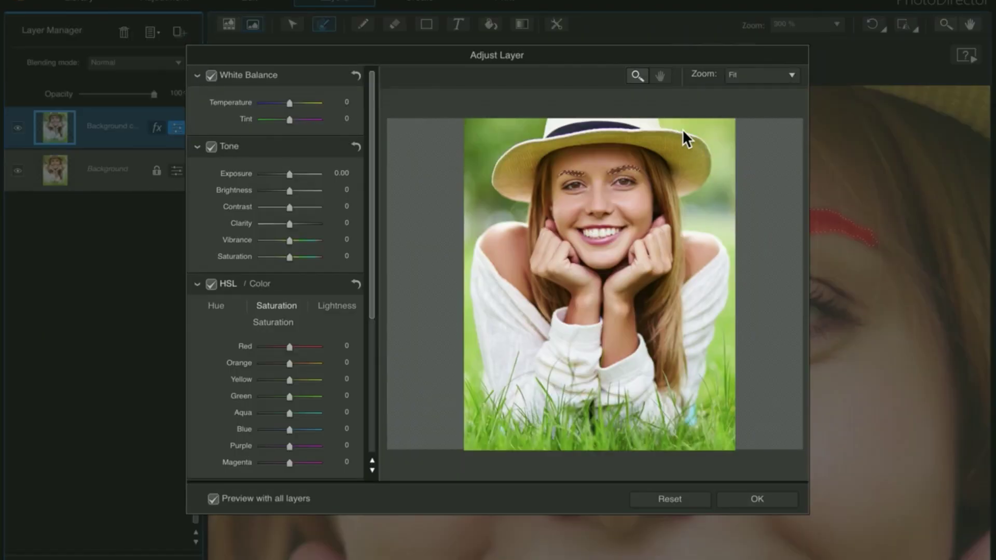
click(756, 78)
click(753, 133)
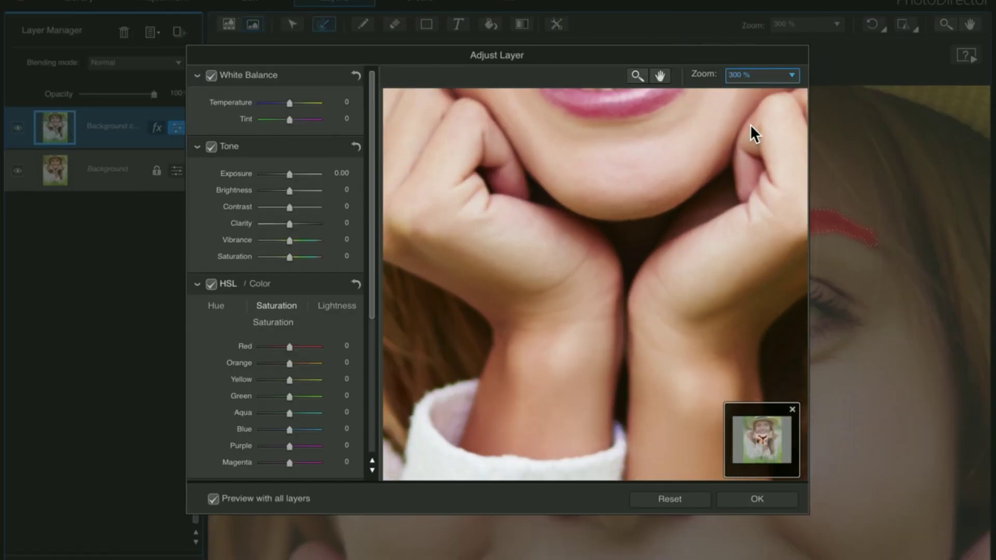
drag(761, 436, 764, 421)
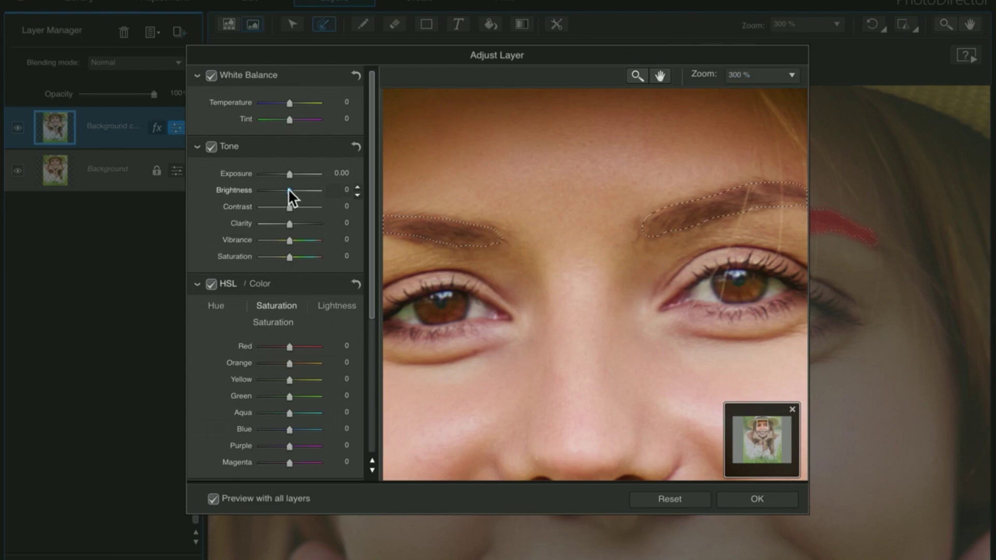
drag(287, 189, 288, 191)
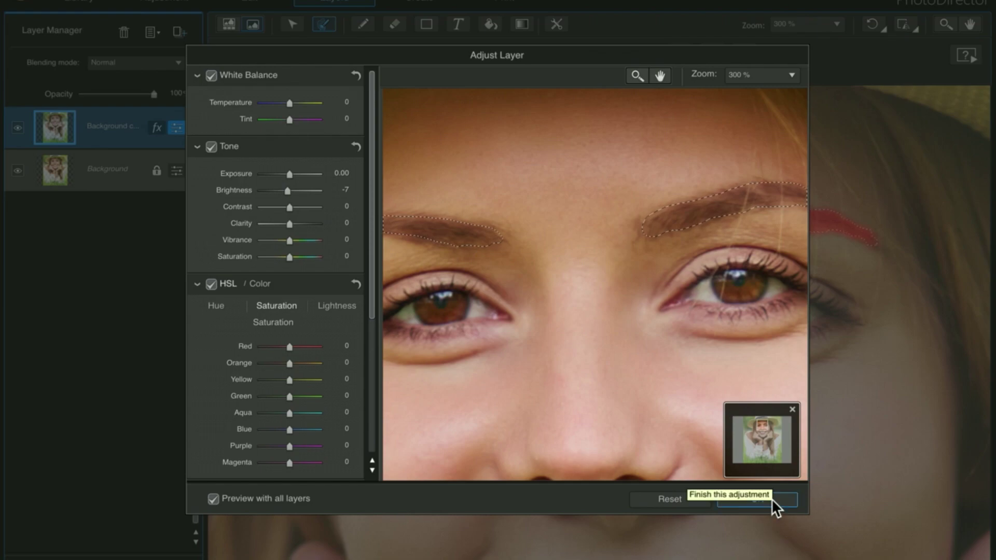
click(773, 506)
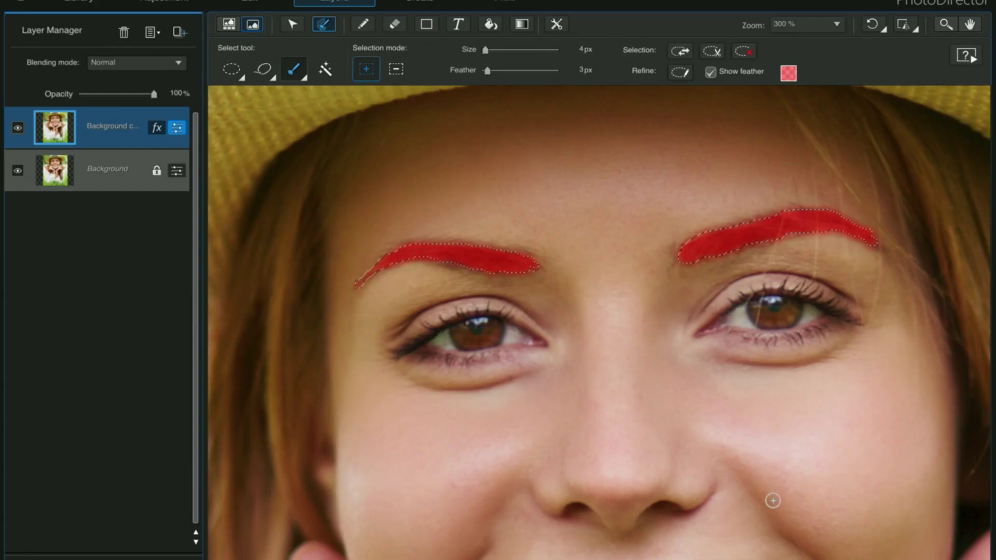
Step: Clear the eyebrow selection and fit the whole portrait in view
click(745, 52)
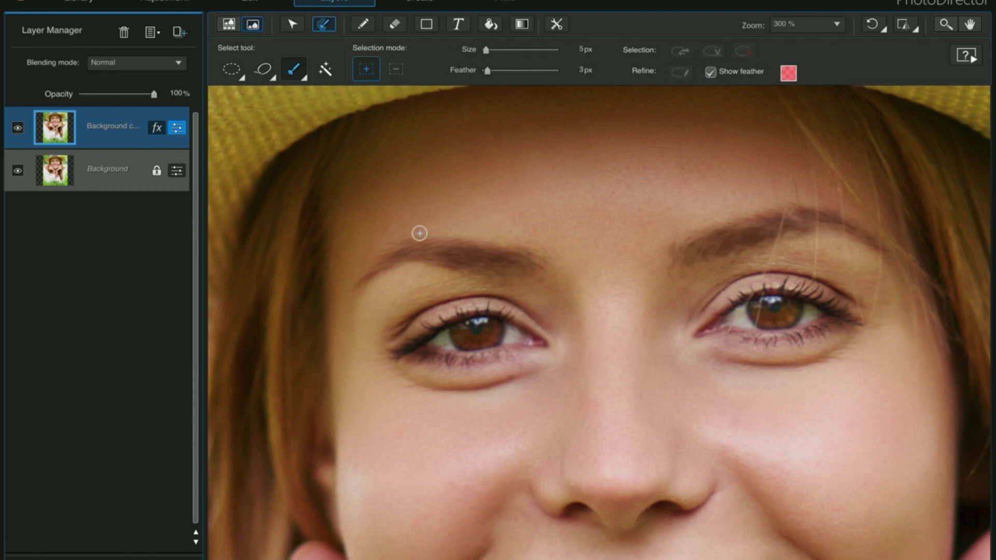
click(832, 25)
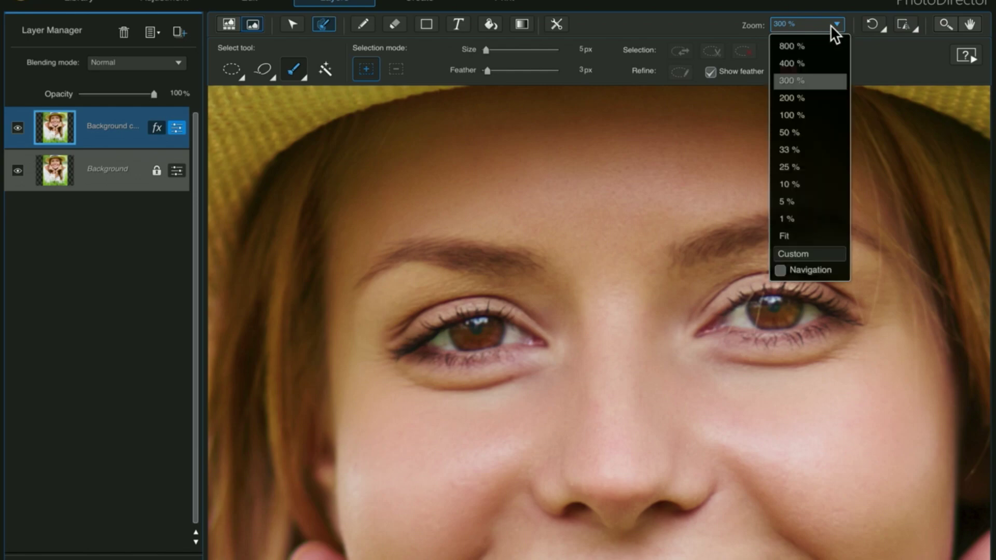
click(789, 236)
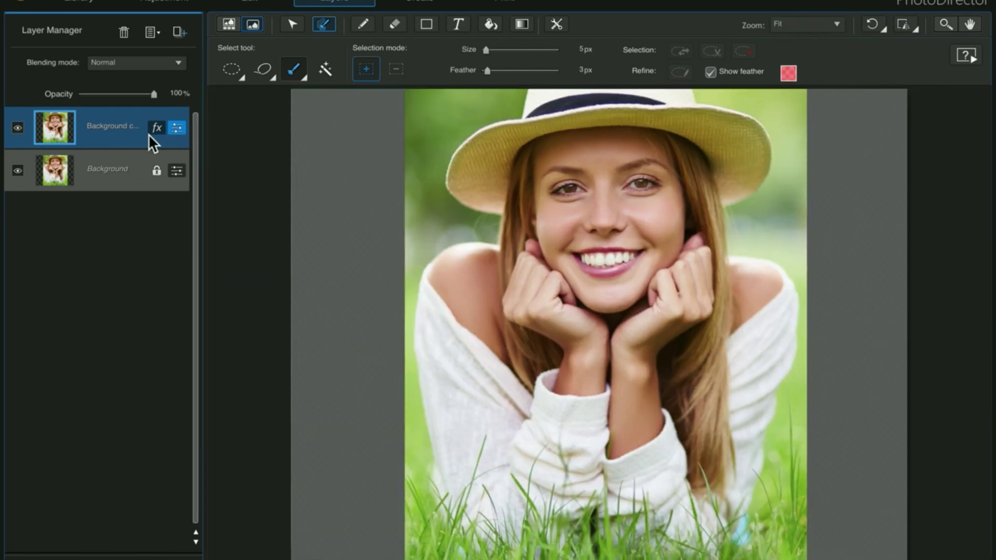
Step: Toggle the Background copy layer off and on at 100% zoom, ending with it visible
click(18, 127)
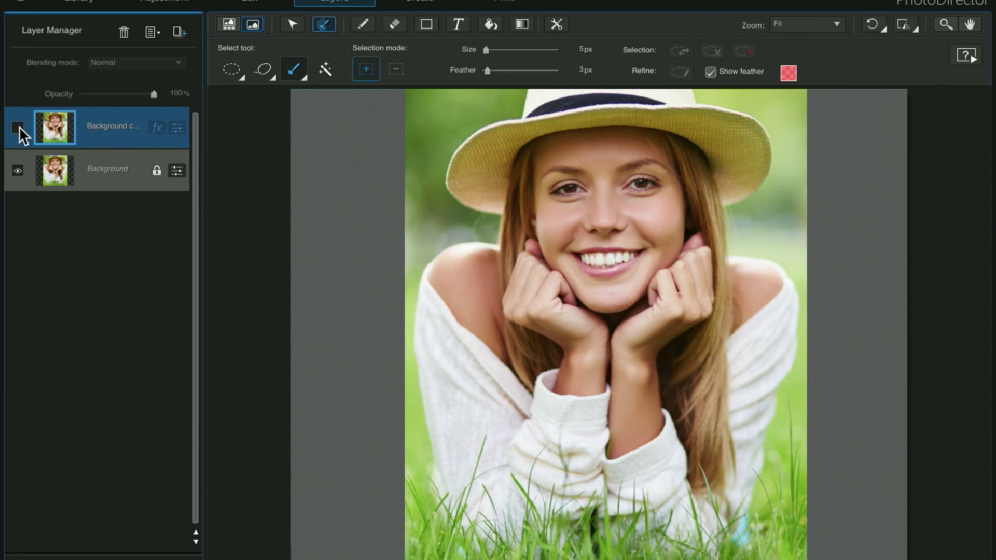
click(816, 23)
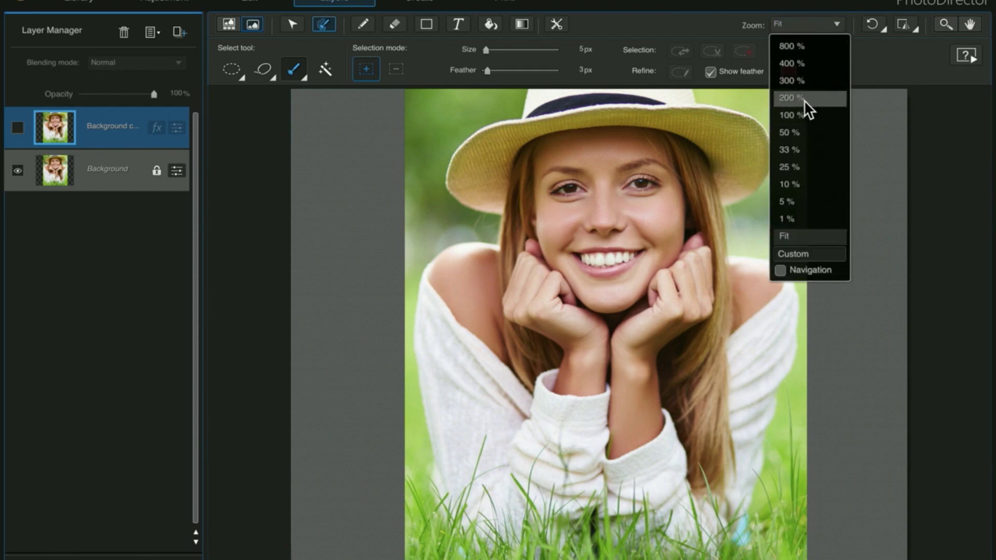
click(794, 115)
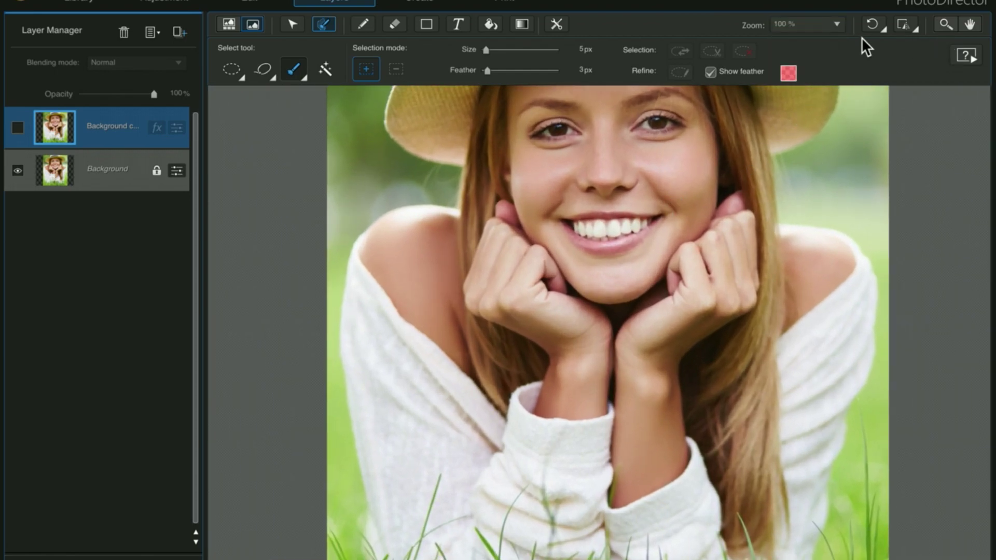
click(504, 175)
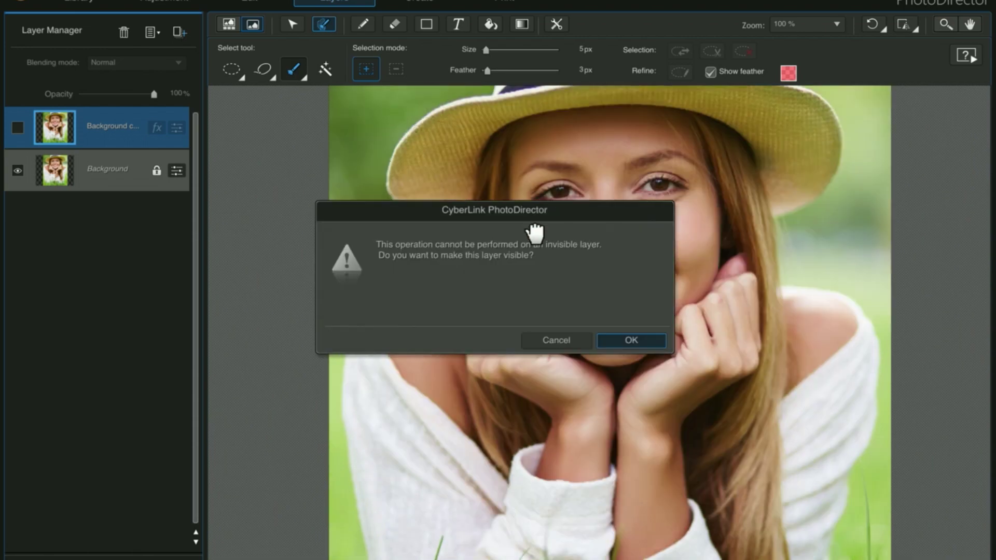
click(629, 338)
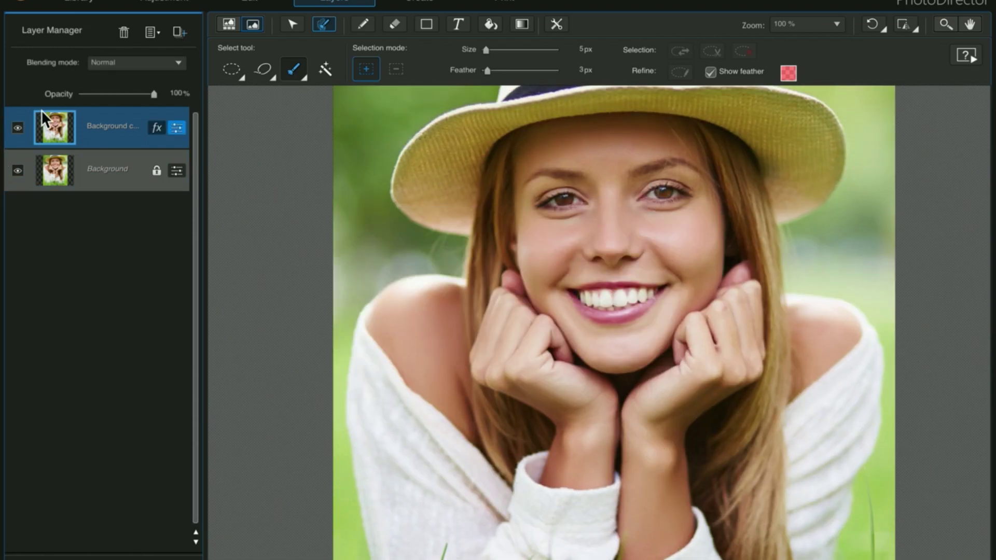
click(17, 127)
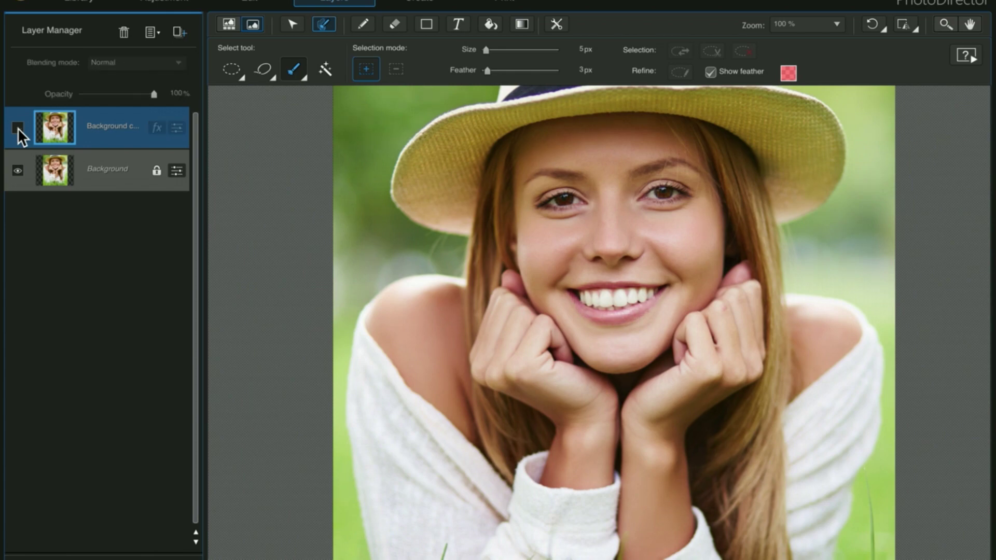
click(18, 128)
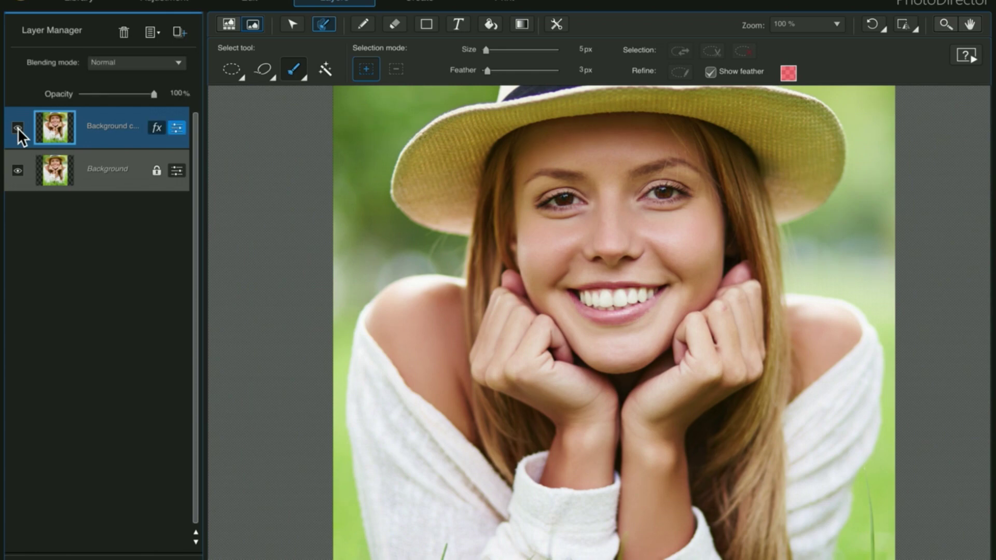